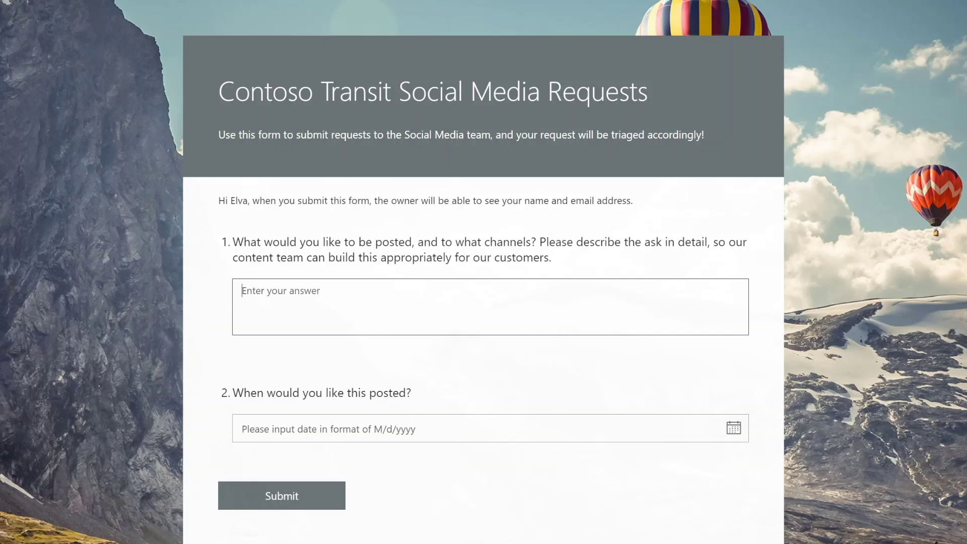
- Submit the form request 'New feature for Contoso Transit Mobile apps - post everywhere!' with posting date 9/11/2020
click(242, 290)
text(New feature for Con)
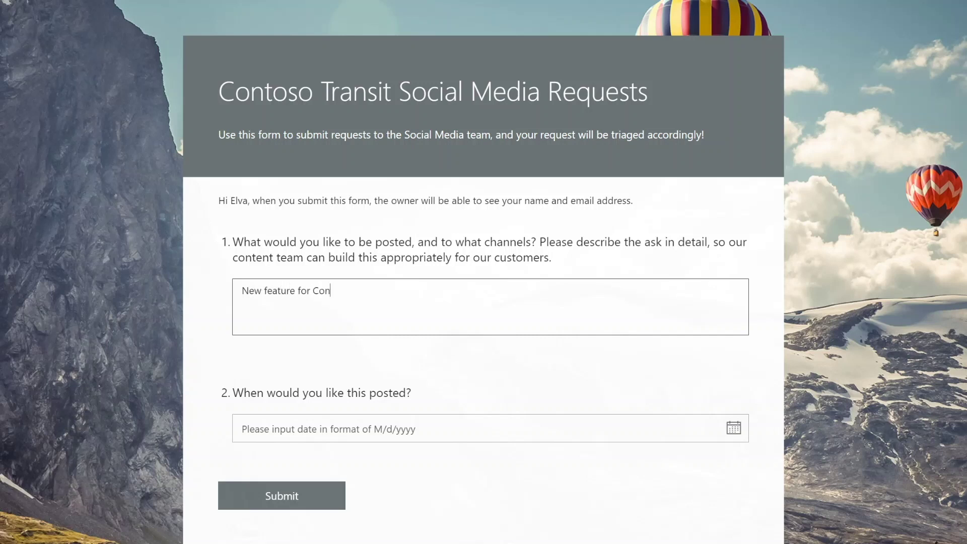
text(toso Transit Mobile apps - post everywhere!)
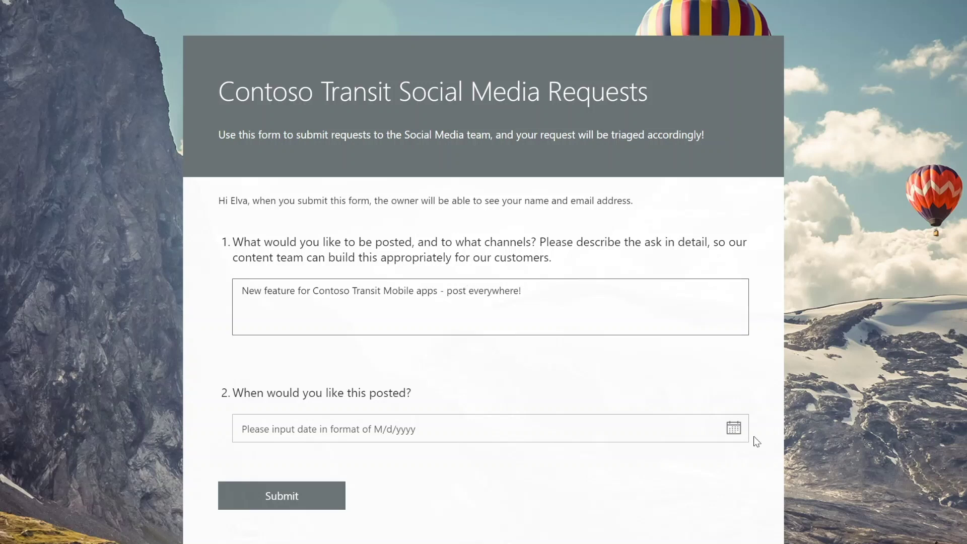
click(734, 428)
click(488, 529)
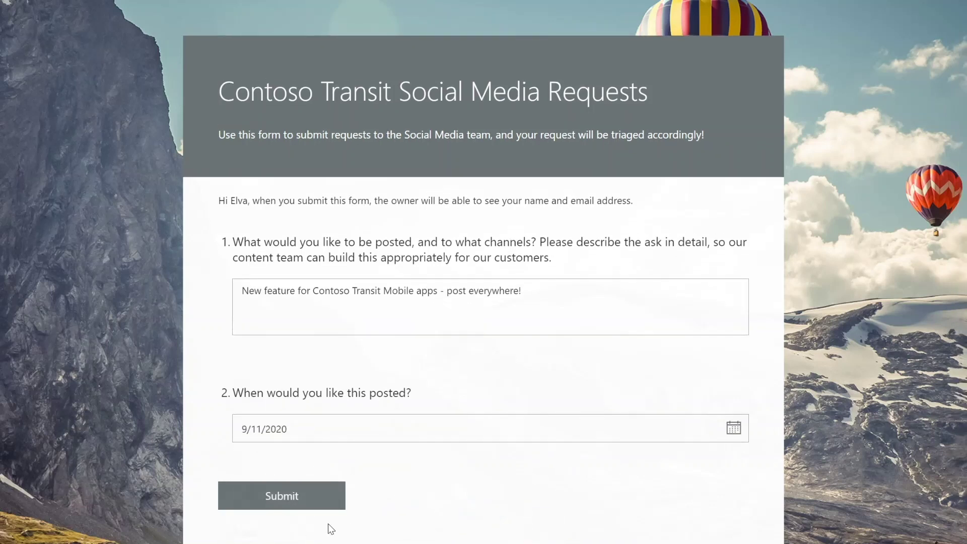
click(317, 504)
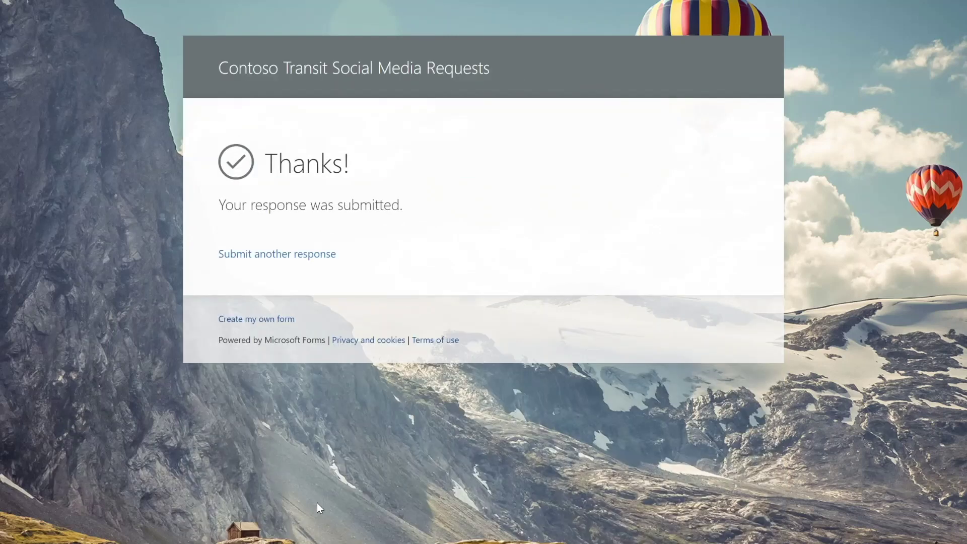
- Refresh the Contoso Social Media plan and review the Social Media Request 12 task details
mouse_move(167, 1)
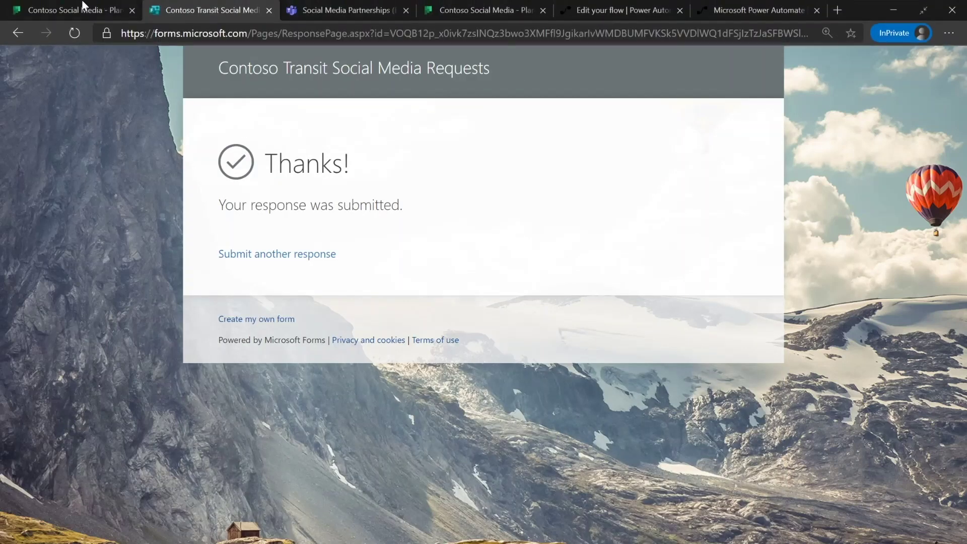
click(80, 10)
click(77, 33)
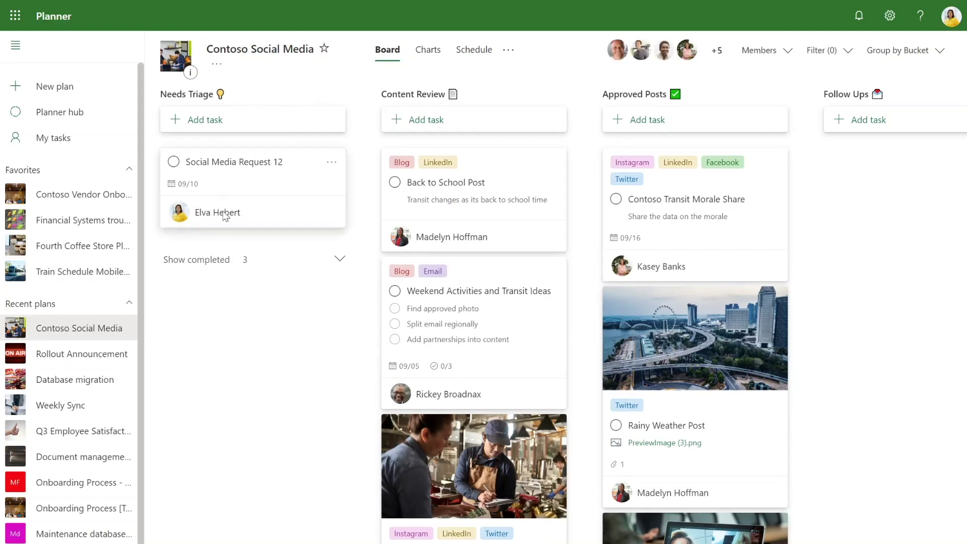
click(277, 168)
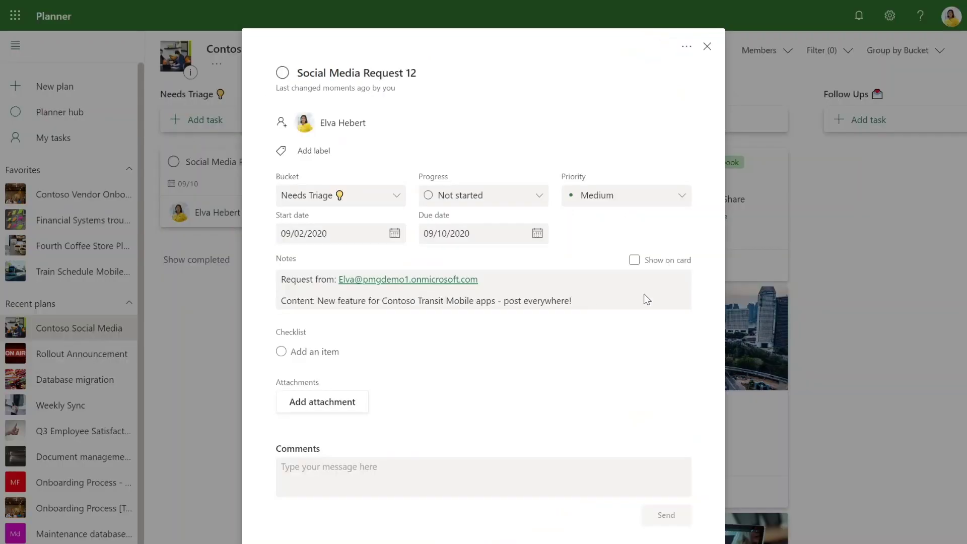
click(848, 277)
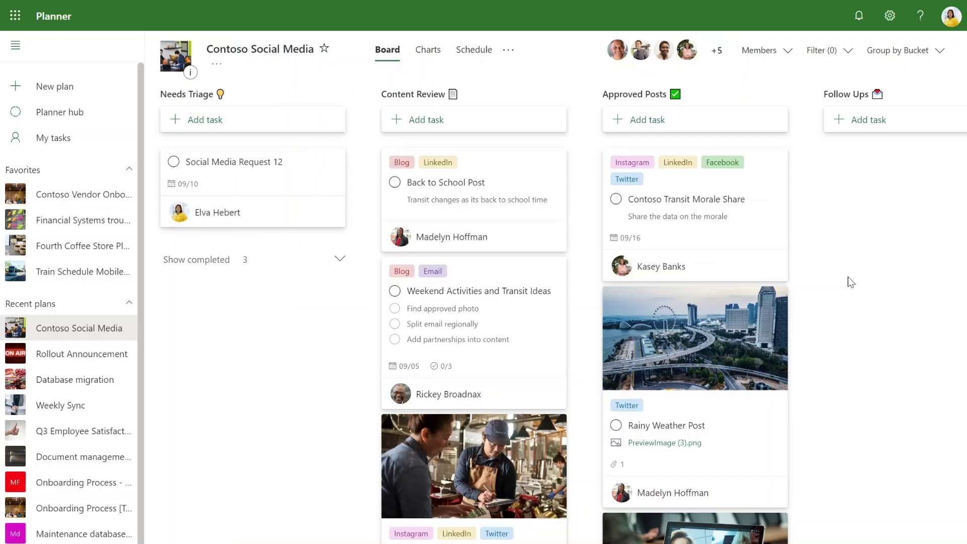
mouse_move(446, 1)
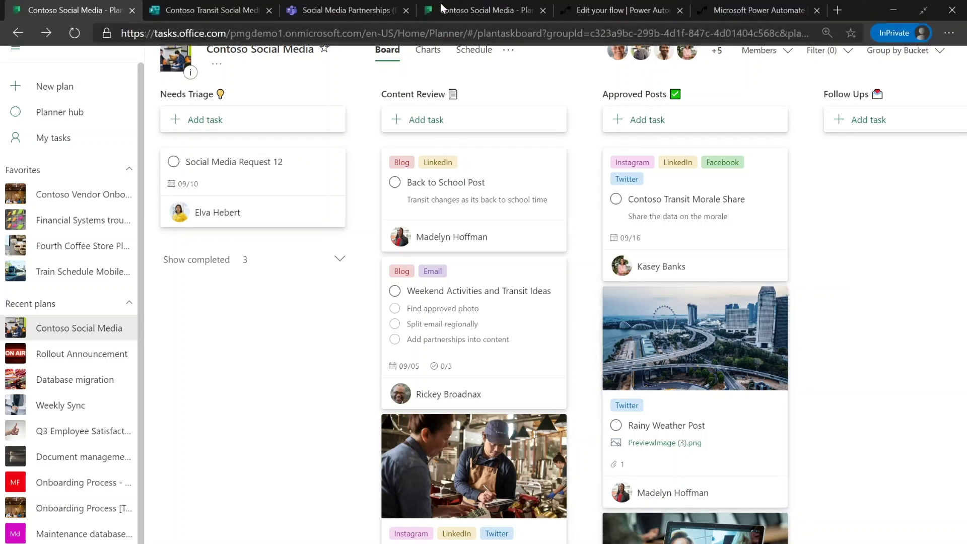
click(321, 6)
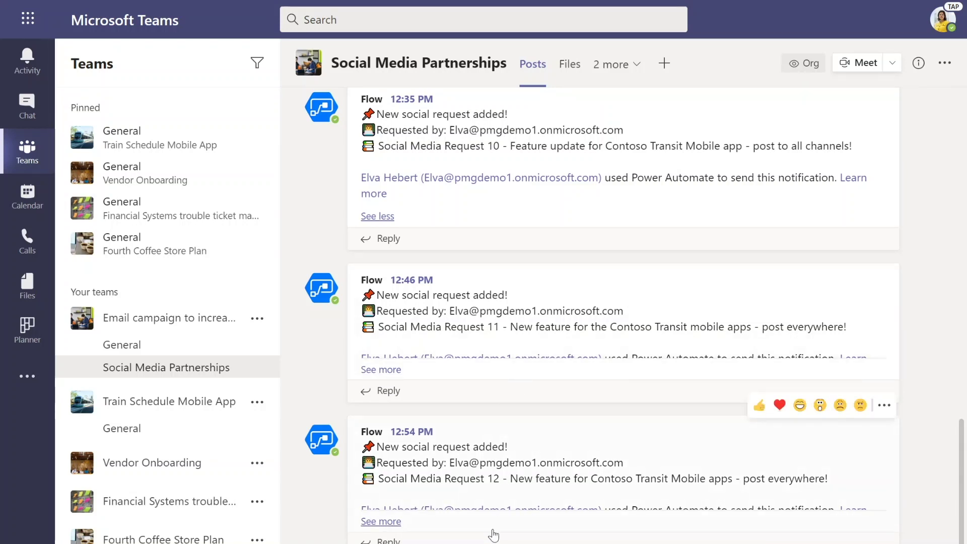
- Expand the 12:54 Social Media Request 12 post in Teams, then return to the Planner board
click(427, 527)
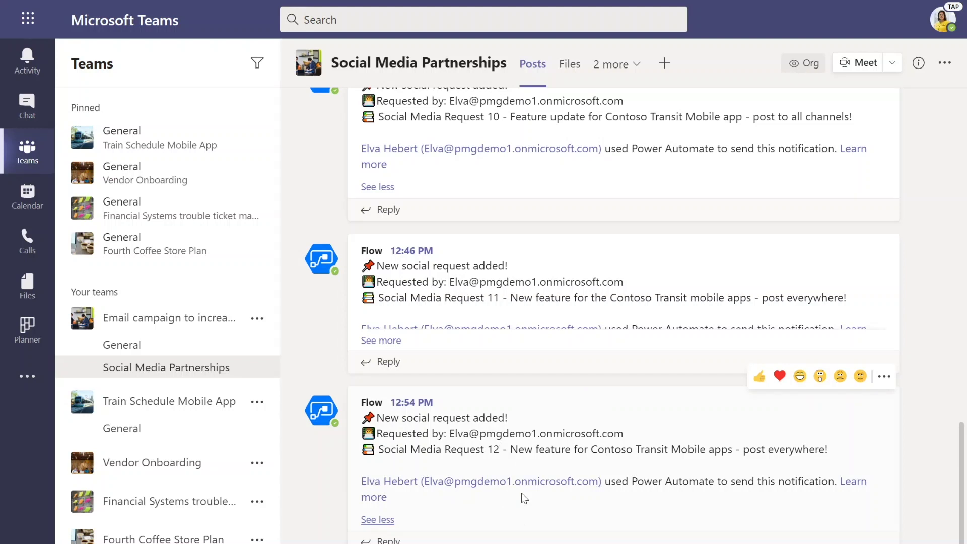
mouse_move(400, 6)
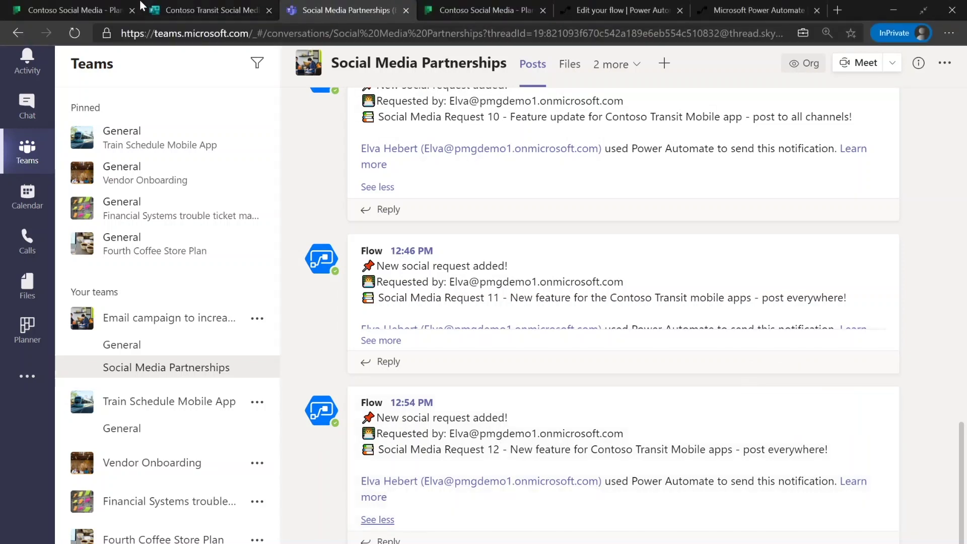
click(88, 6)
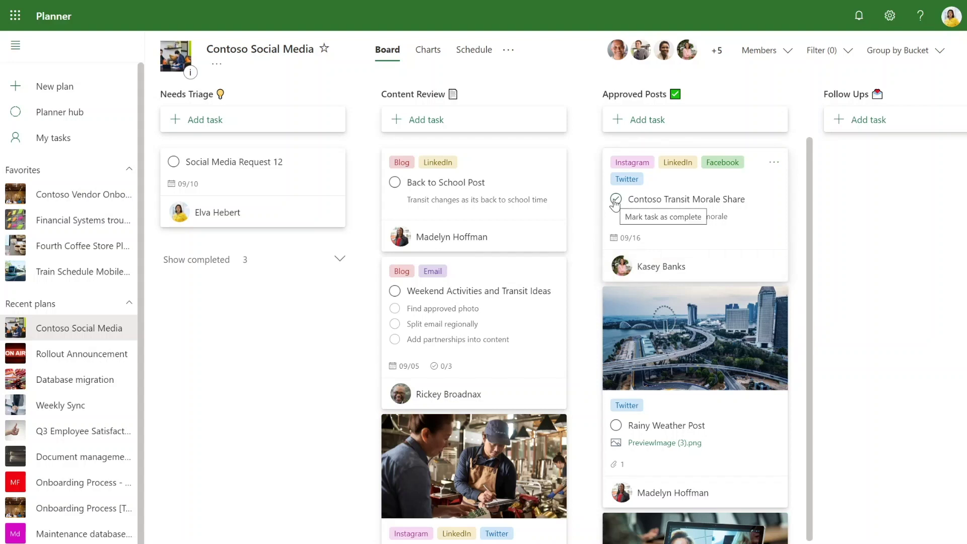
- Mark Contoso Transit Morale Share complete and refresh to reveal the Get Insights follow-up
click(615, 200)
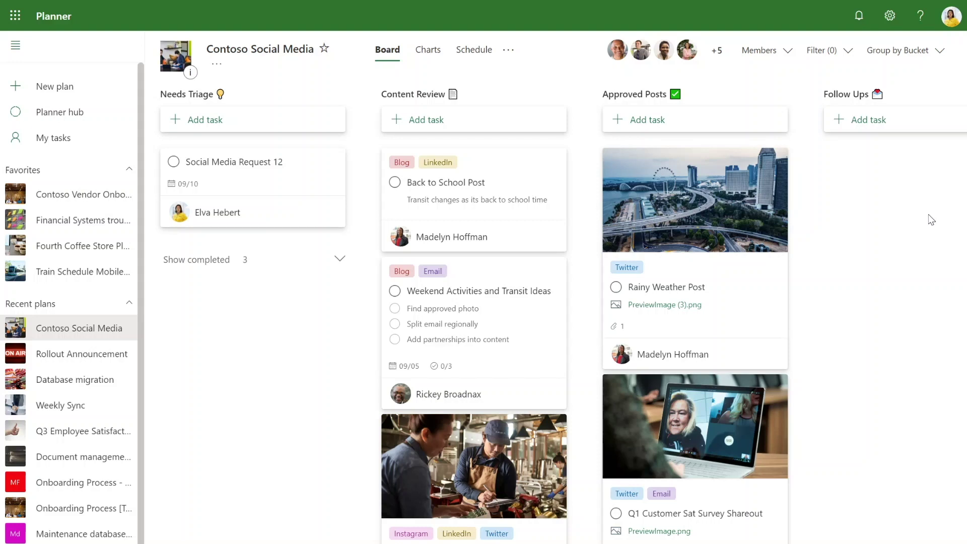
click(75, 33)
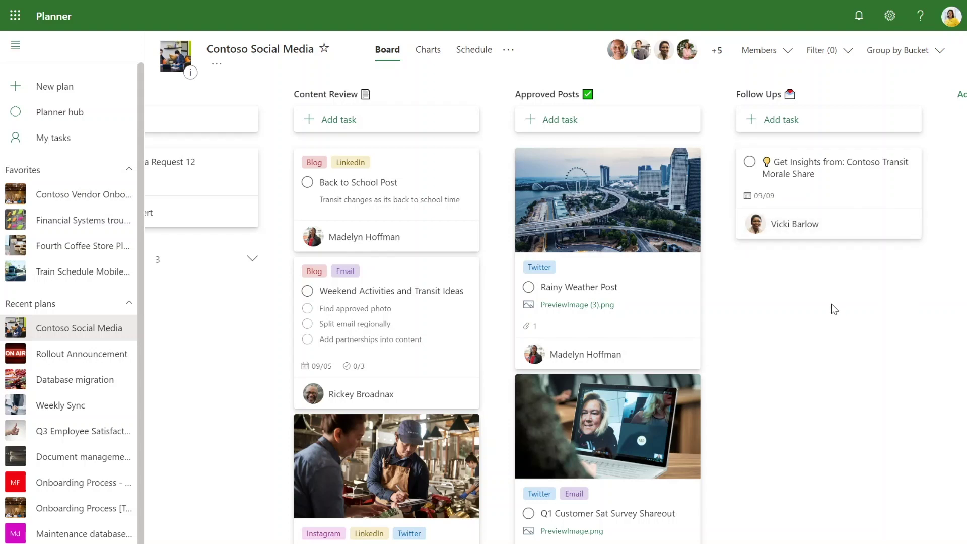
scroll(691, 302, left, 3)
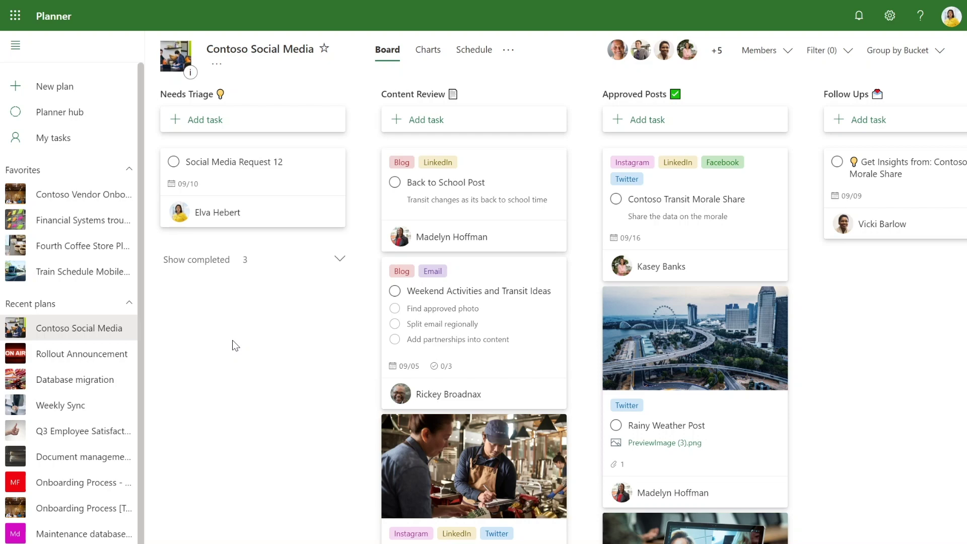
- Launch Power Automate from the Office app launcher
click(18, 28)
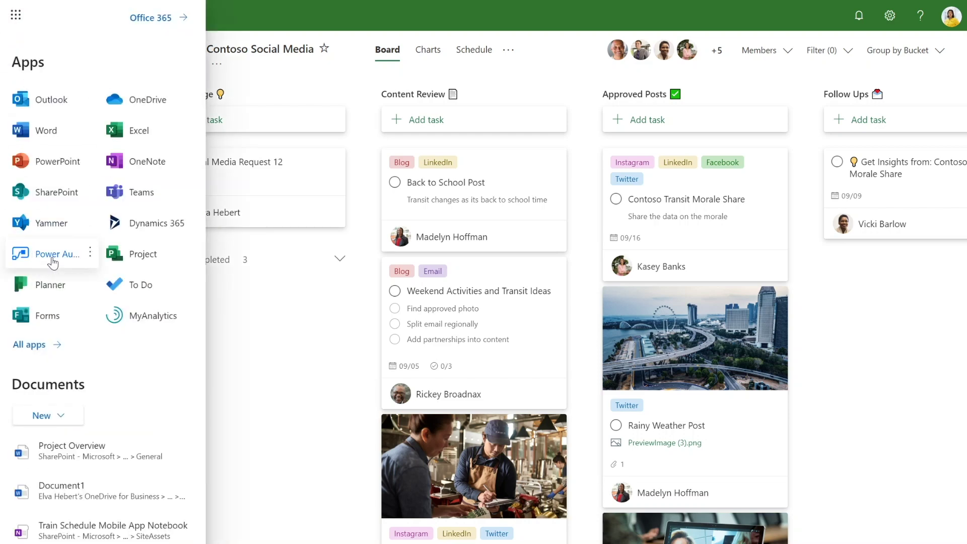
click(53, 261)
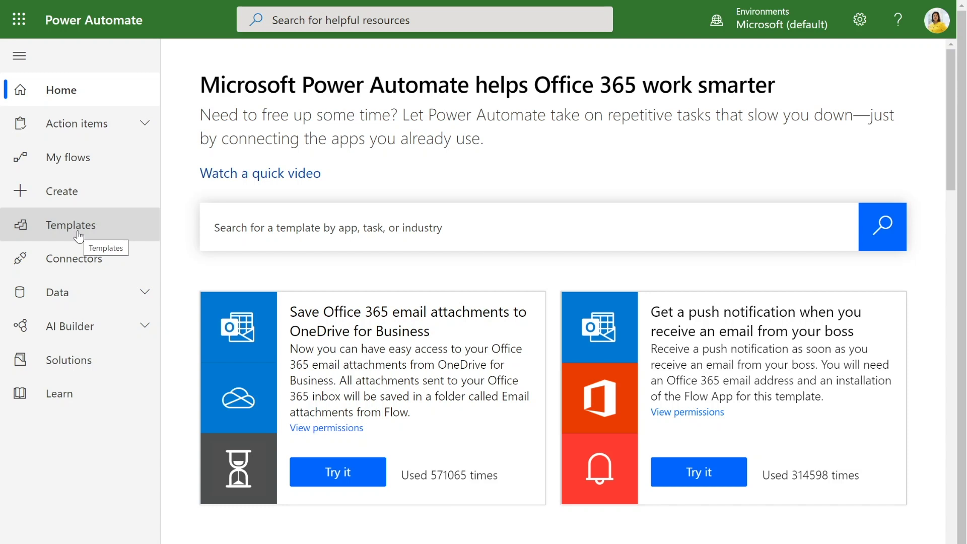
- Create an automated flow with the Microsoft Forms 'When a new response is submitted' trigger
click(115, 203)
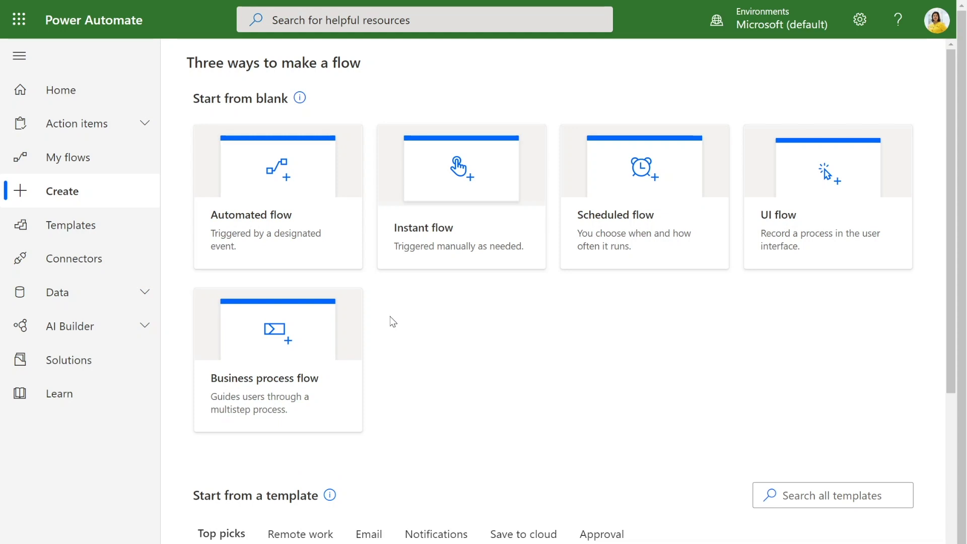
click(341, 261)
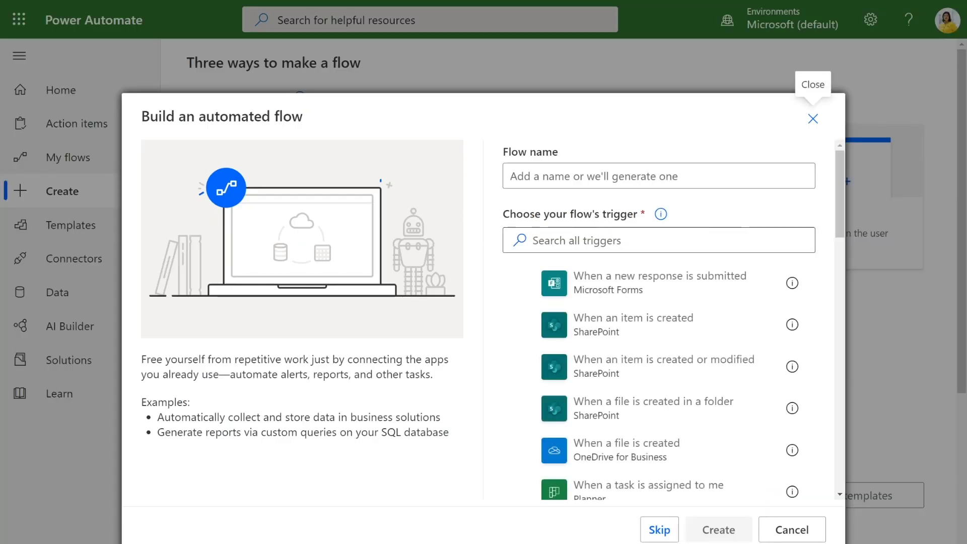
click(655, 240)
text(Form)
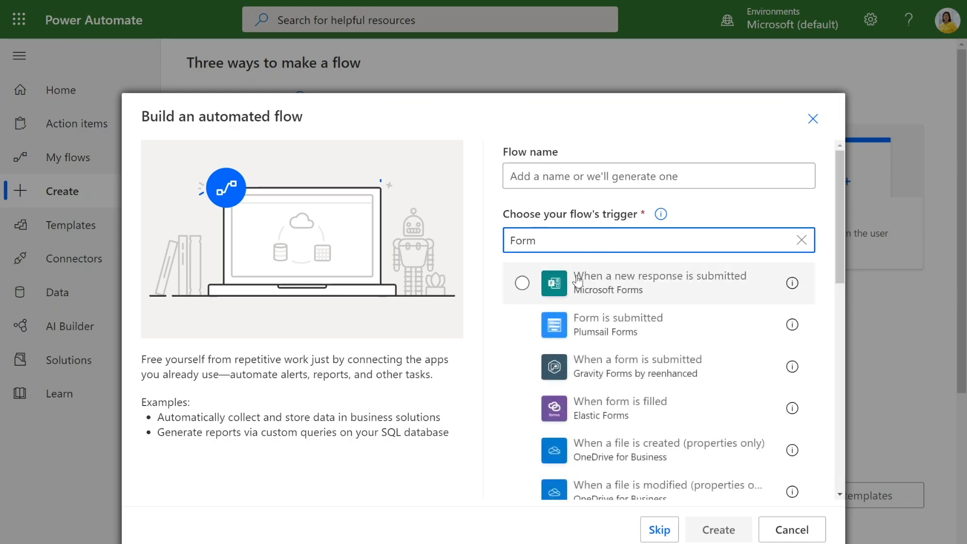
click(547, 285)
click(714, 527)
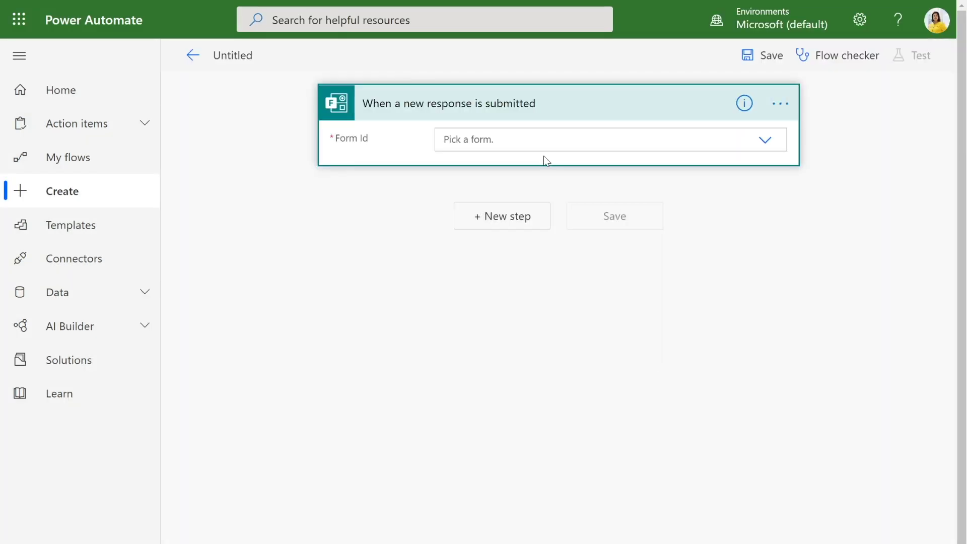
- Set the trigger's Form Id to Contoso Transit Social Media Requests
click(542, 144)
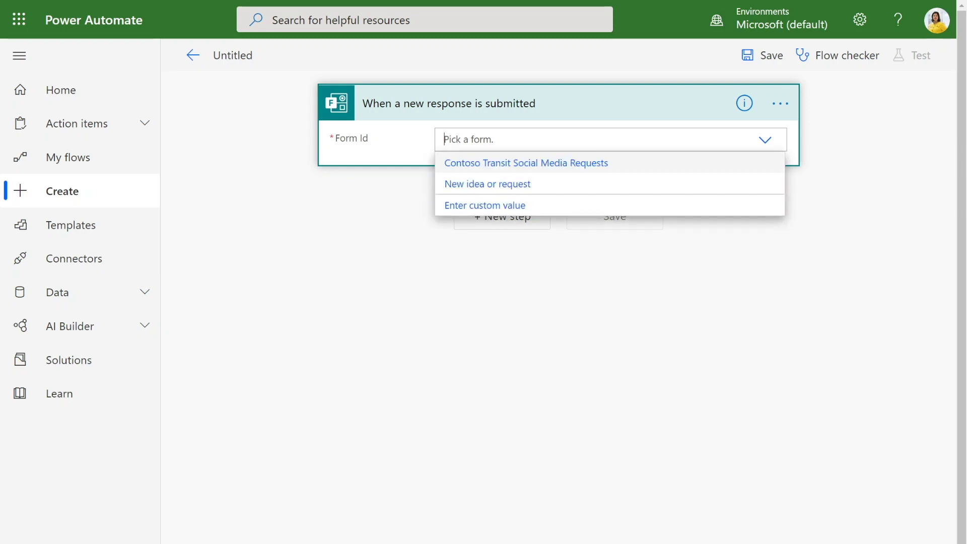
click(559, 174)
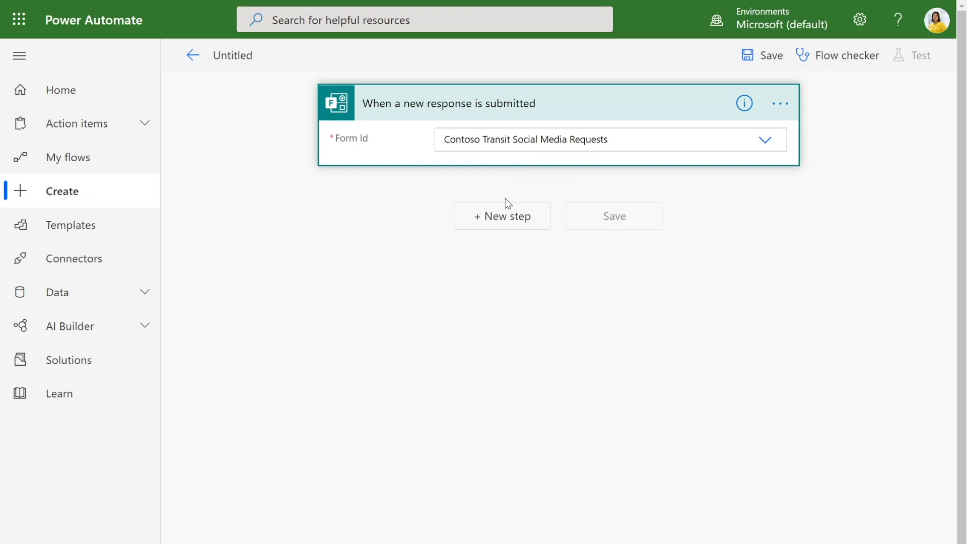
click(514, 222)
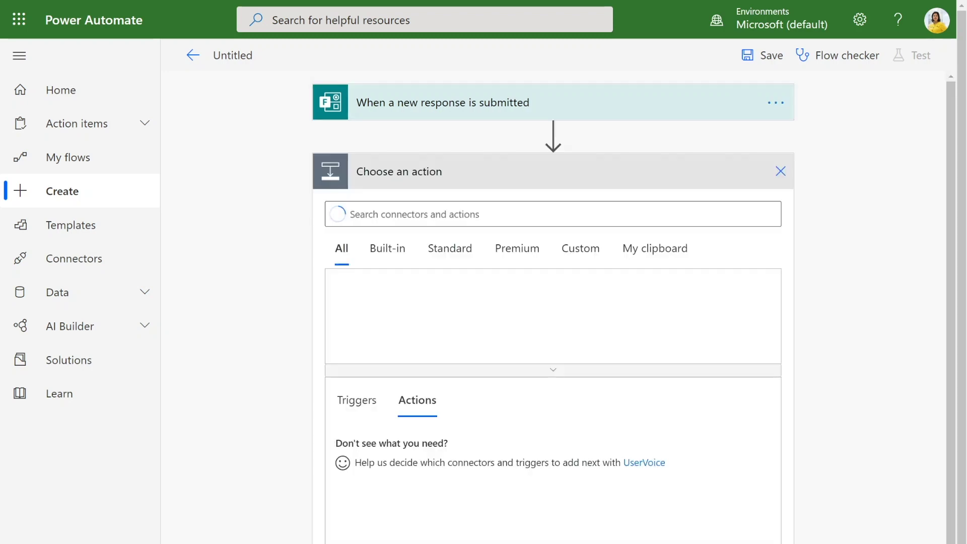
- Add Get response details for the Contoso Transit Social Media Requests form using the Response Id
text(Form)
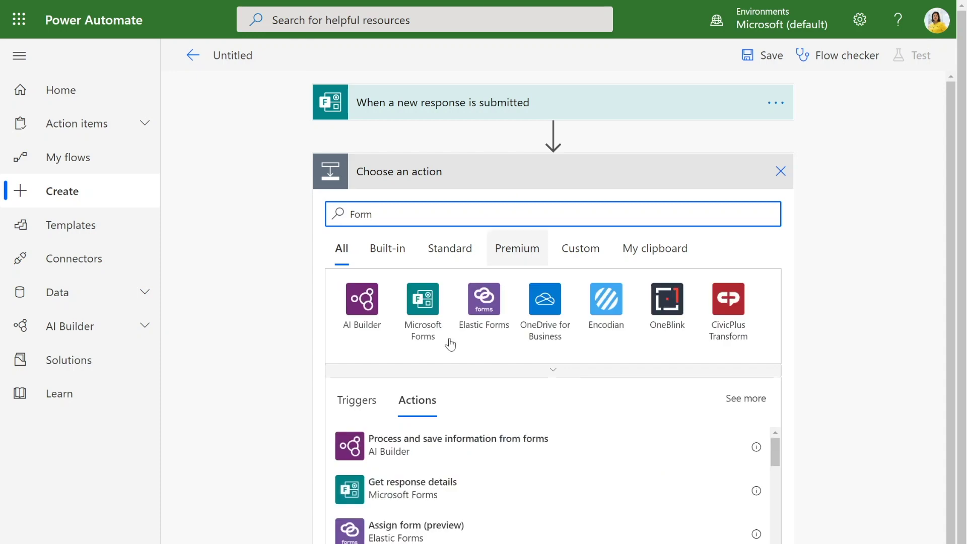
click(419, 321)
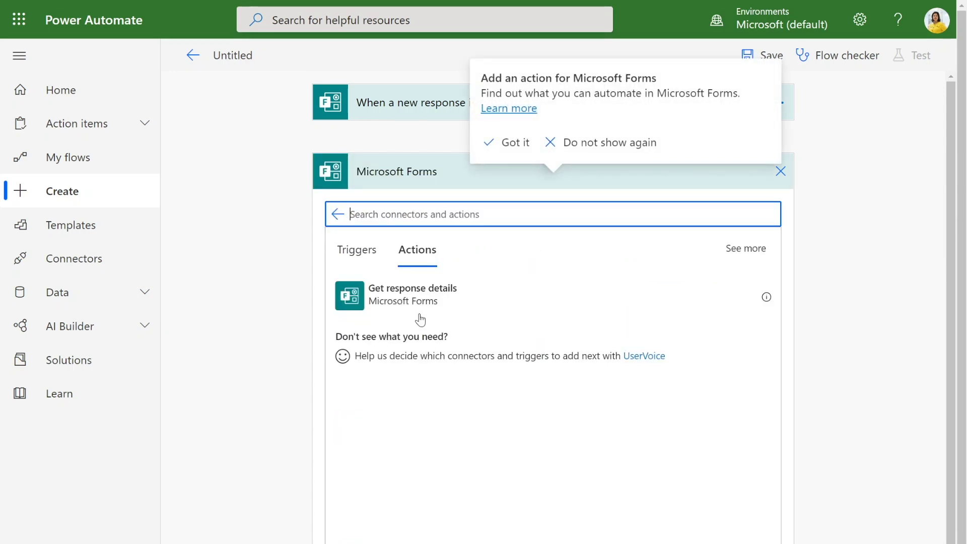
click(438, 301)
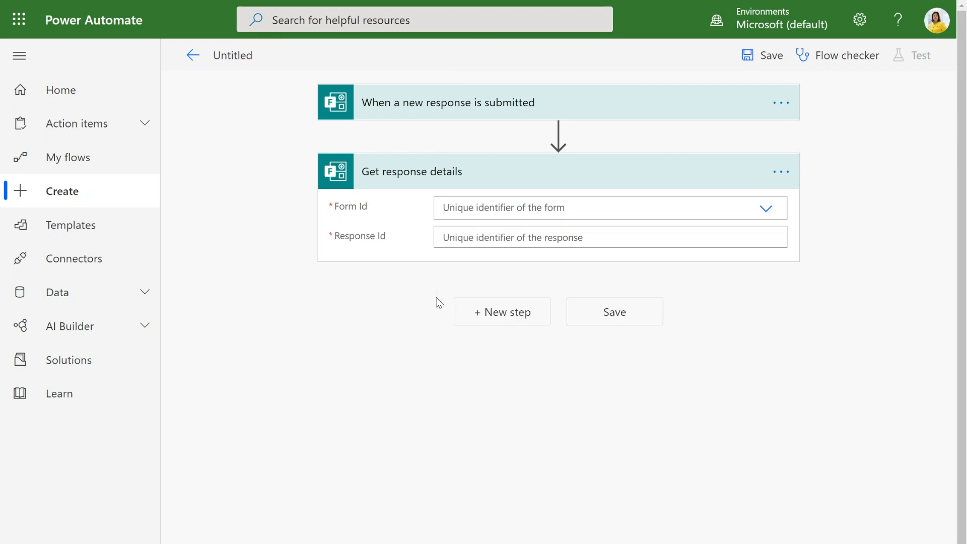
click(527, 217)
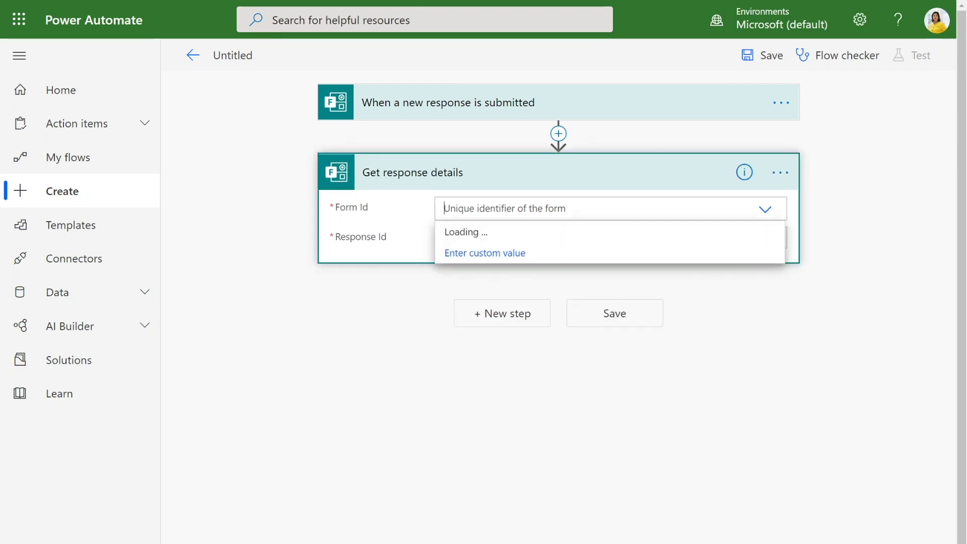
click(527, 233)
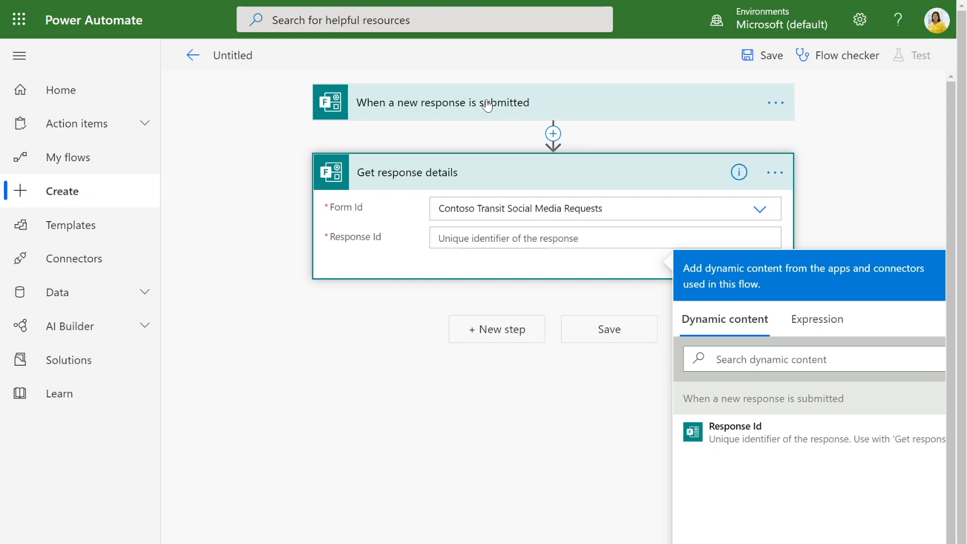
click(761, 445)
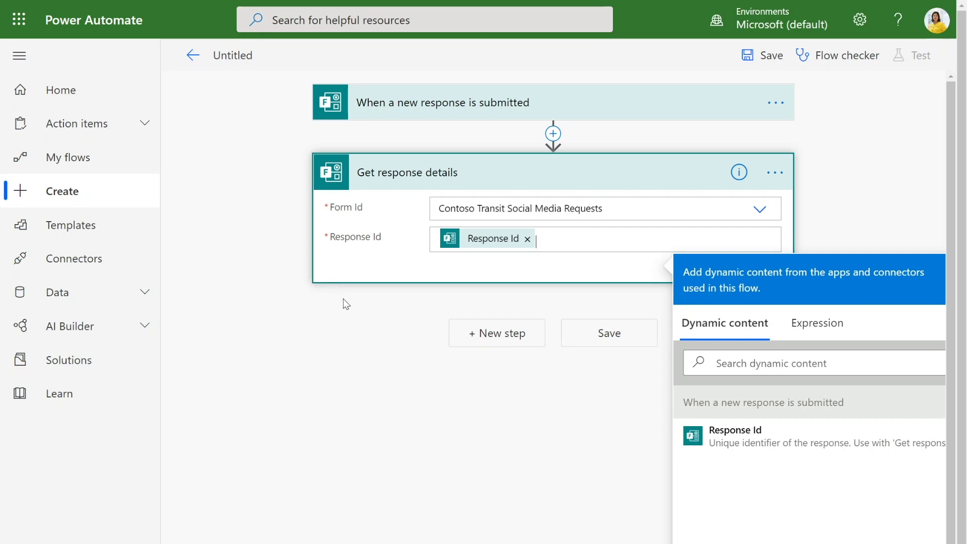
click(364, 299)
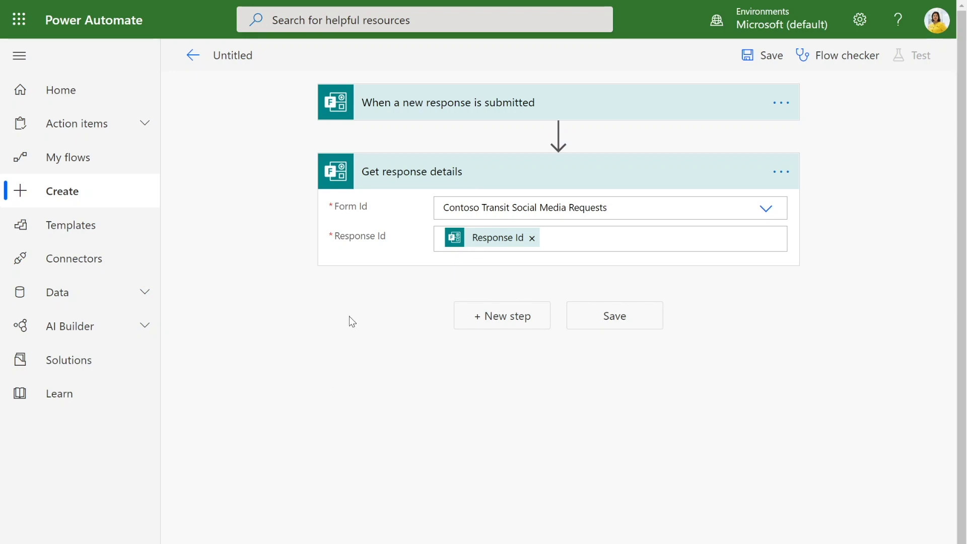
- Add a new step and search 'Planner' to list the Planner actions
click(482, 318)
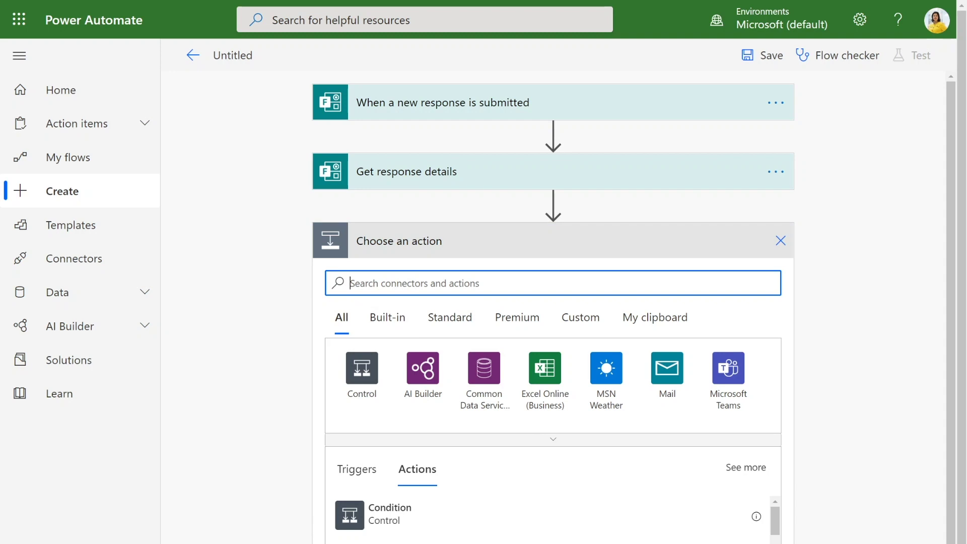
text(Planner)
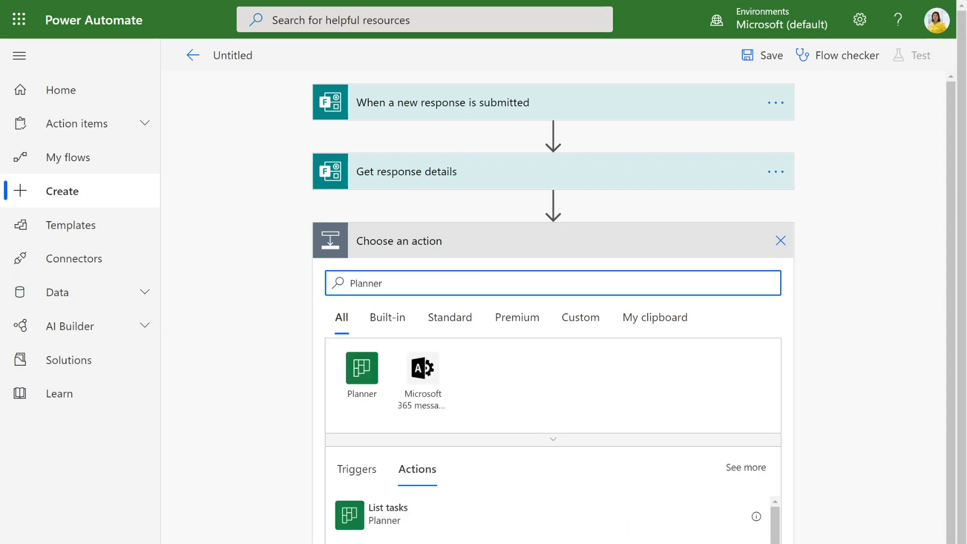
click(372, 358)
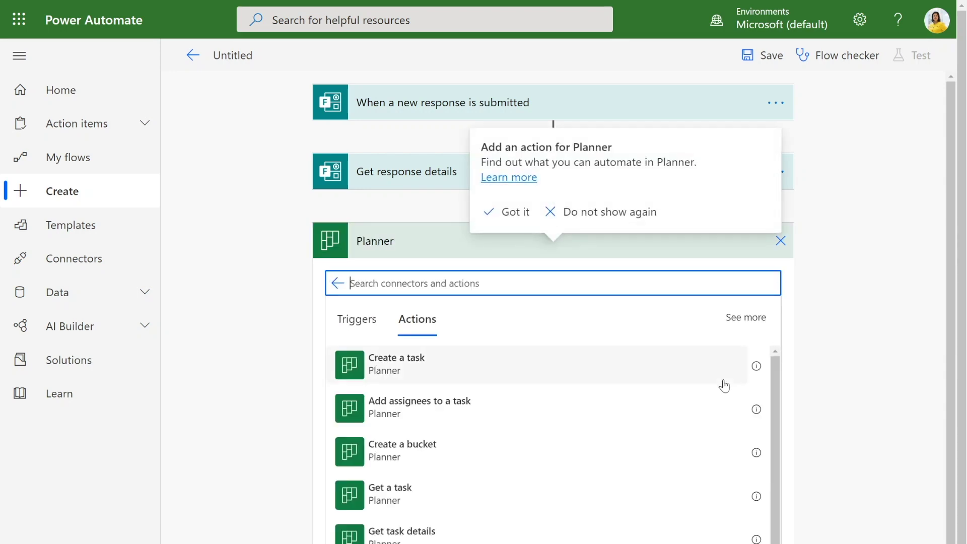
scroll(701, 387, down, 1)
- Add a Planner Create a task action targeting the Contoso Social Media plan
scroll(701, 387, down, 3)
scroll(680, 427, up, 5)
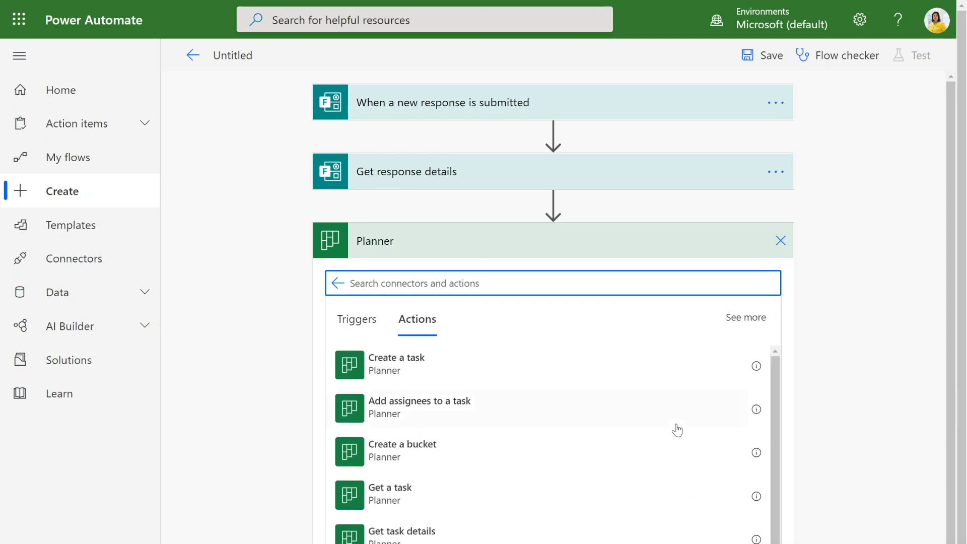
click(529, 371)
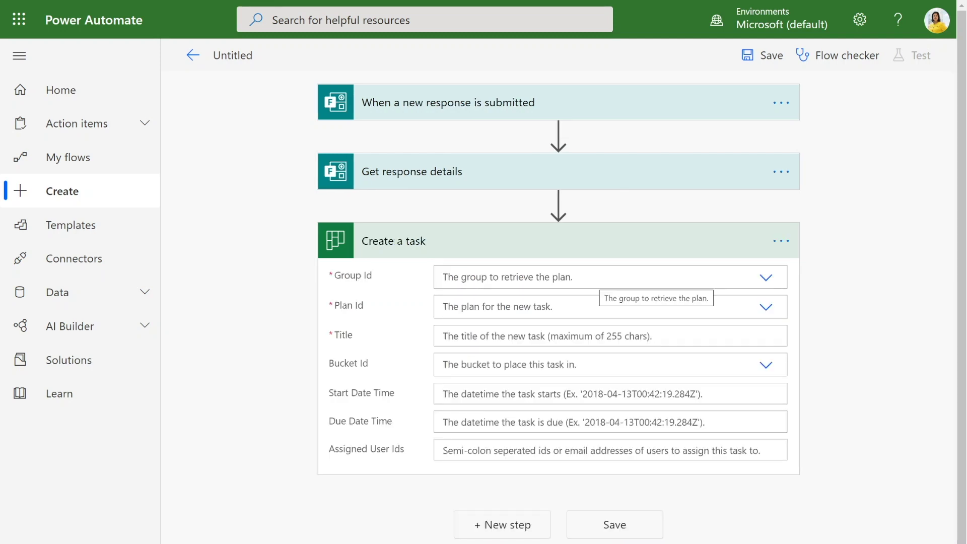
click(600, 278)
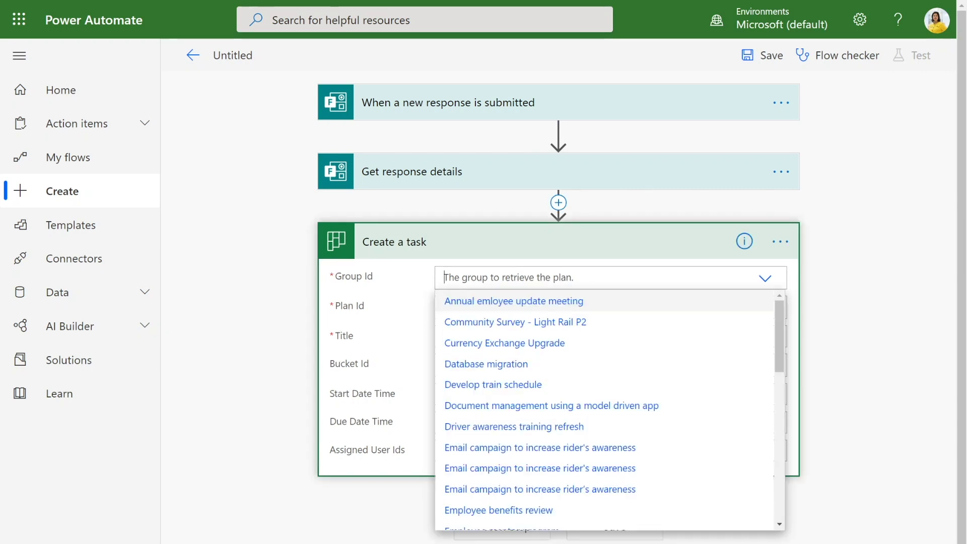
click(634, 490)
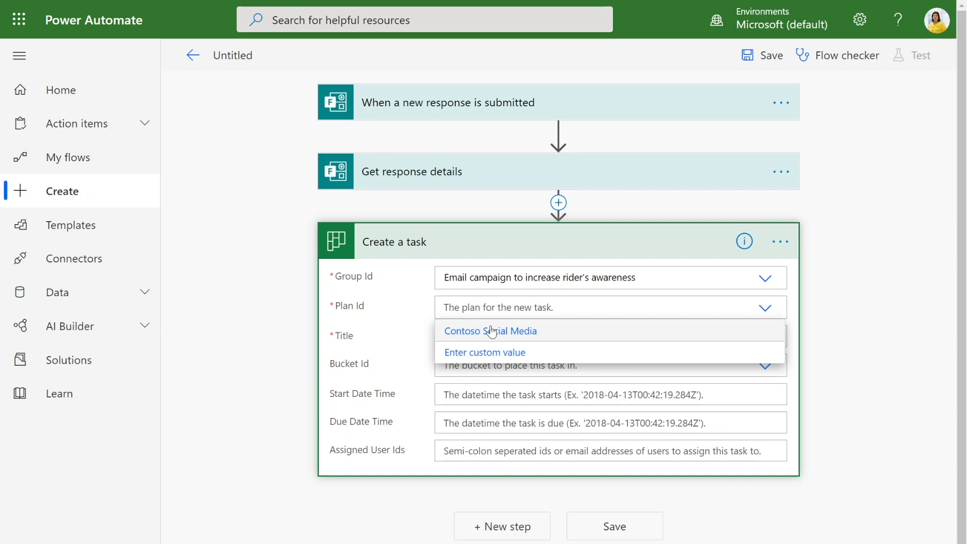
click(492, 332)
- Title the task 'Social Media Request'
click(492, 337)
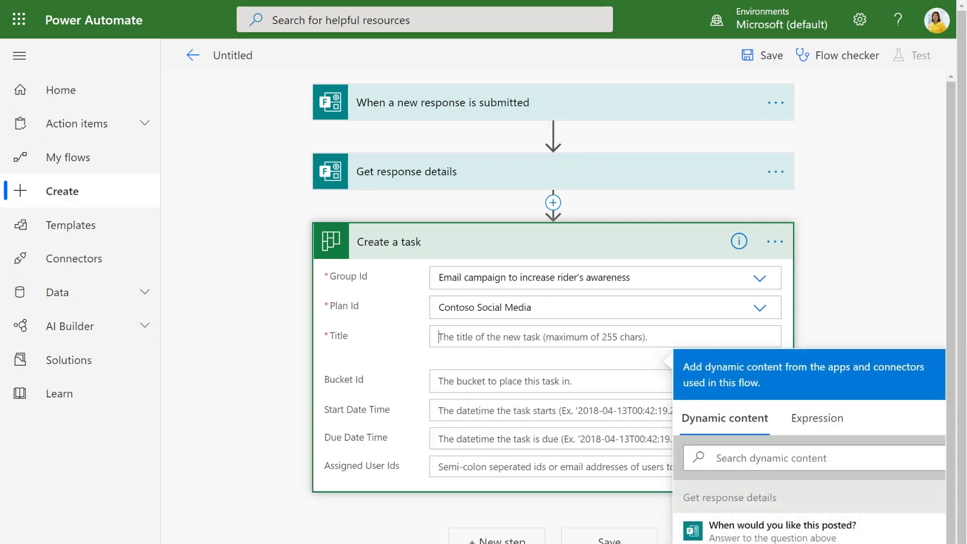
text(Social M)
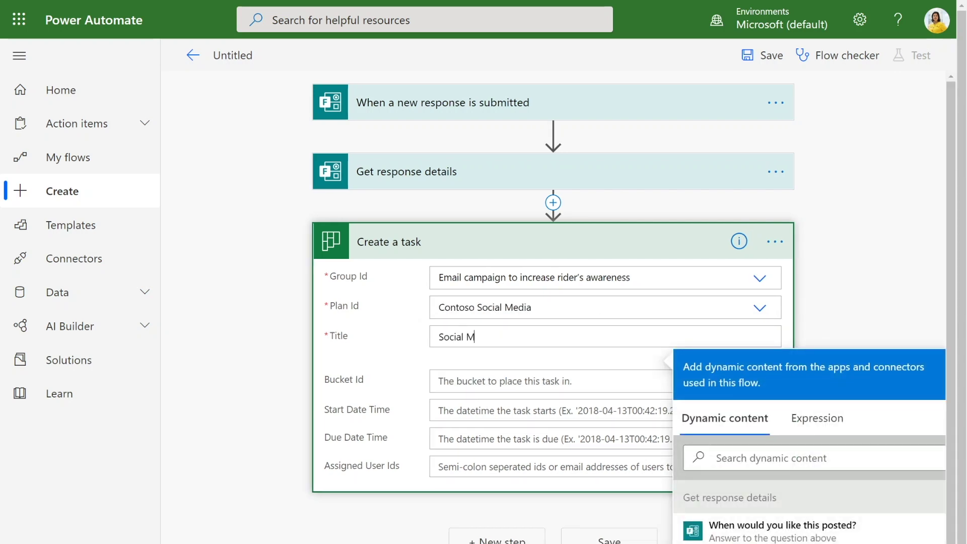
text(edia Request)
scroll(856, 303, down, 3)
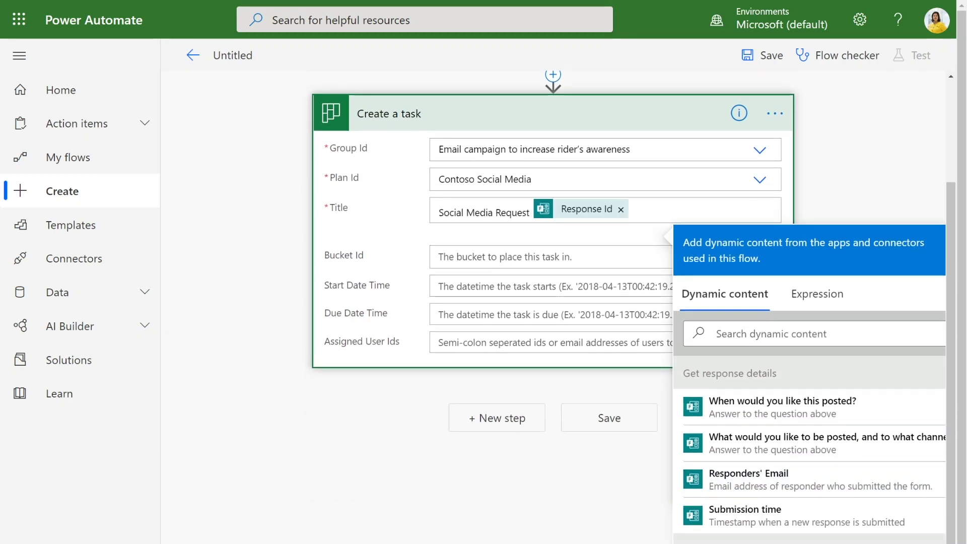
scroll(627, 217, up, 3)
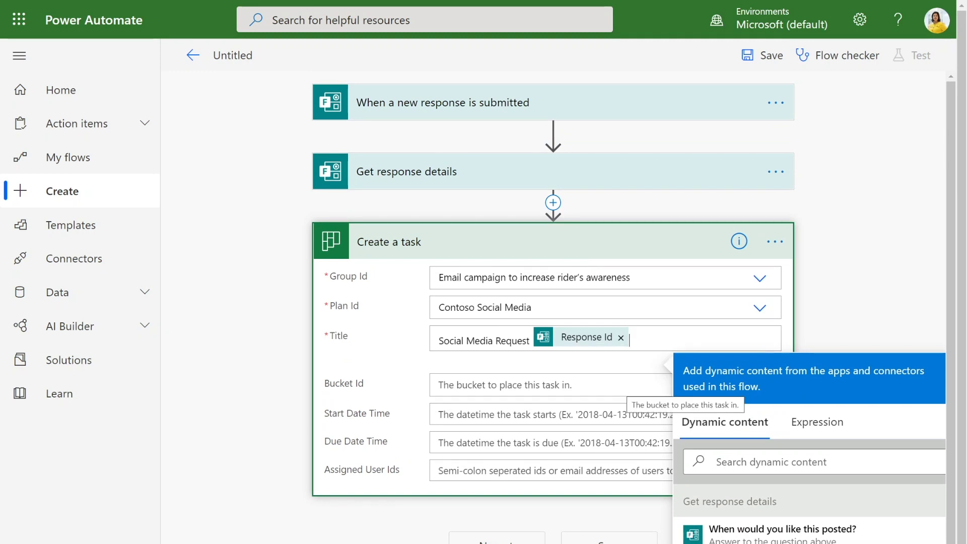
click(625, 385)
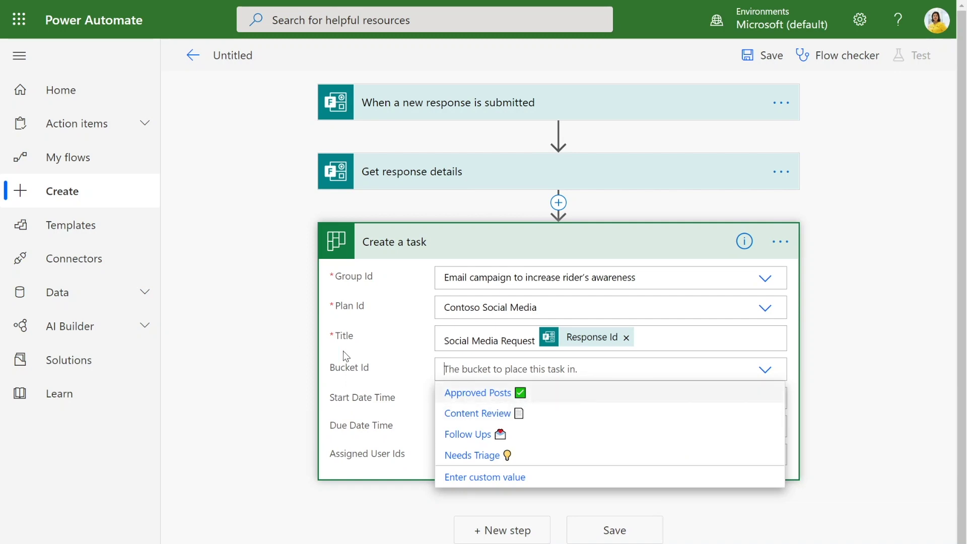
- Place the task in the Needs Triage bucket, starting at the response's Submission time
click(472, 455)
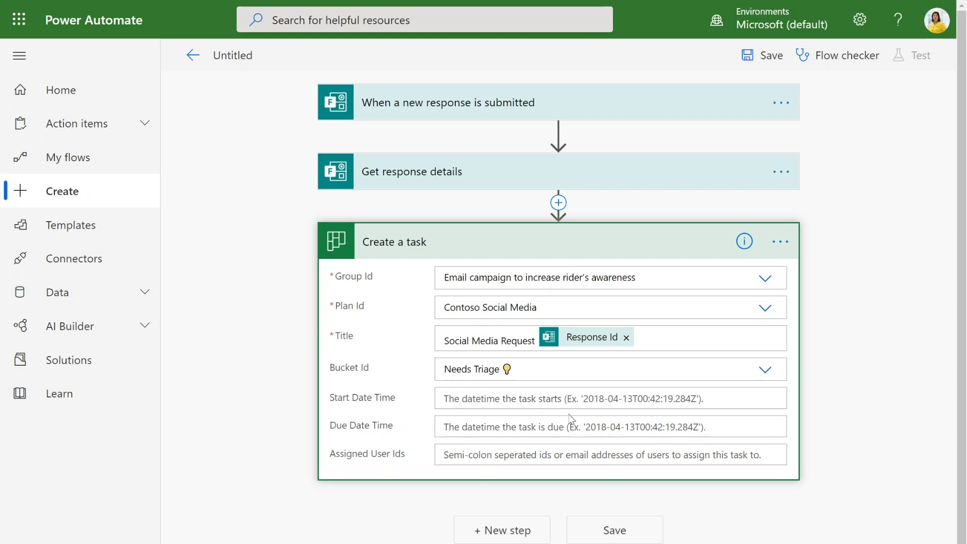
click(444, 398)
scroll(521, 339, down, 4)
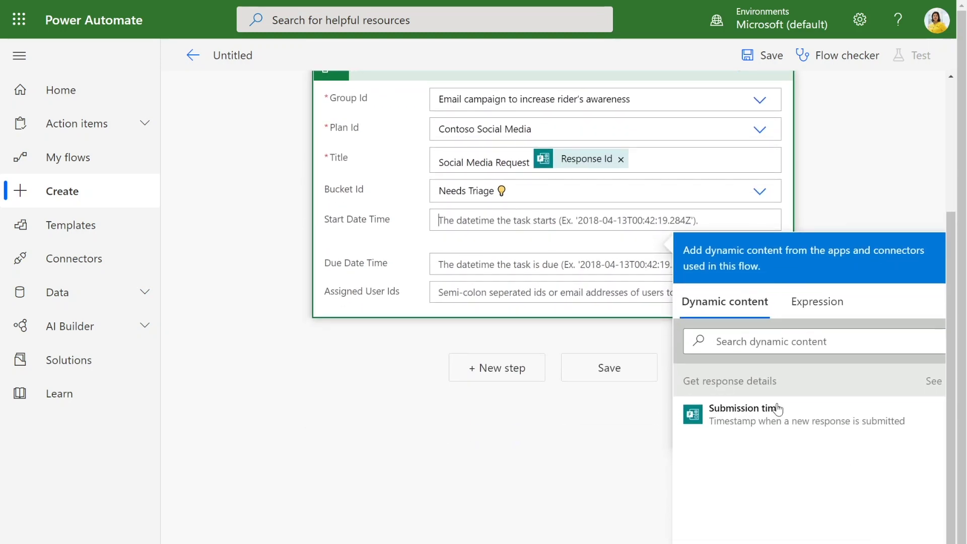
click(773, 410)
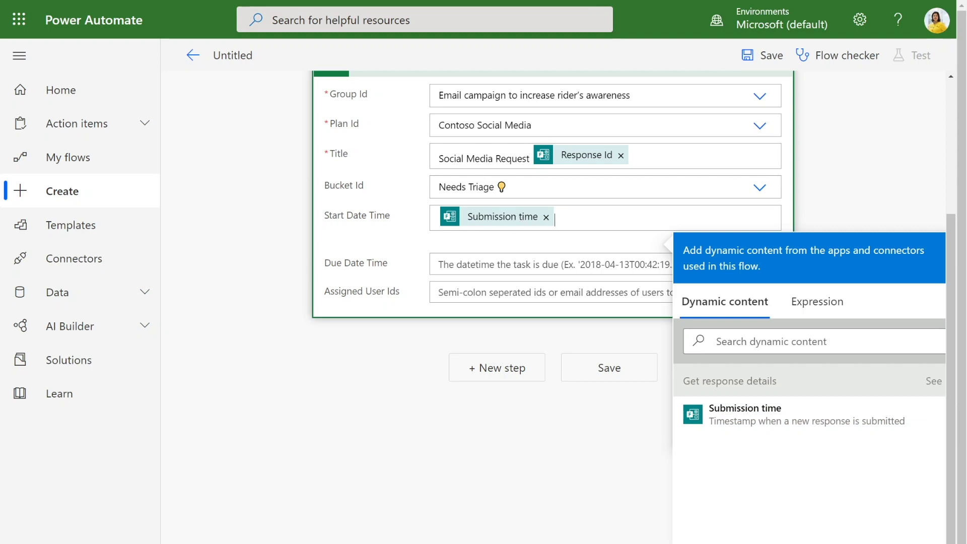
- Set the task's Due Date Time to the 'When would you like this posted?' answer
click(504, 292)
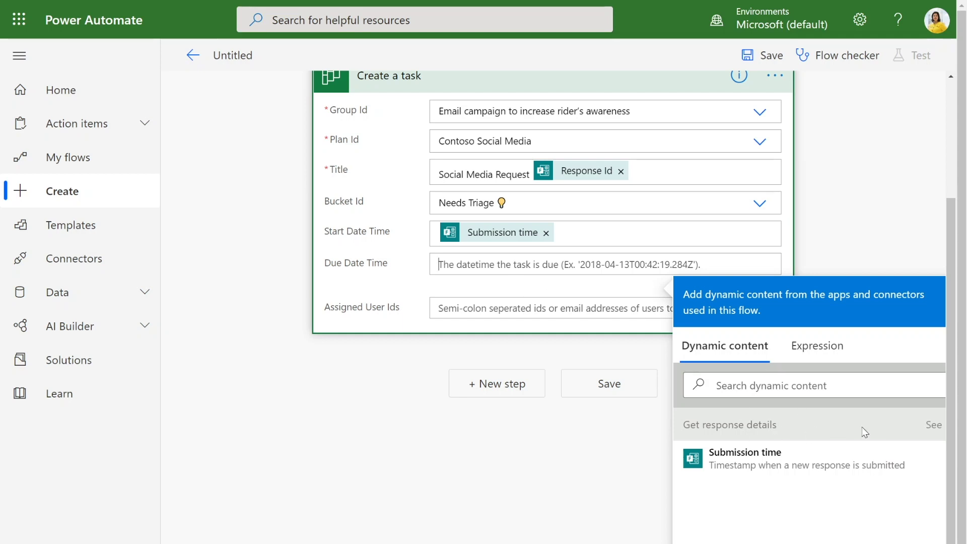
click(935, 424)
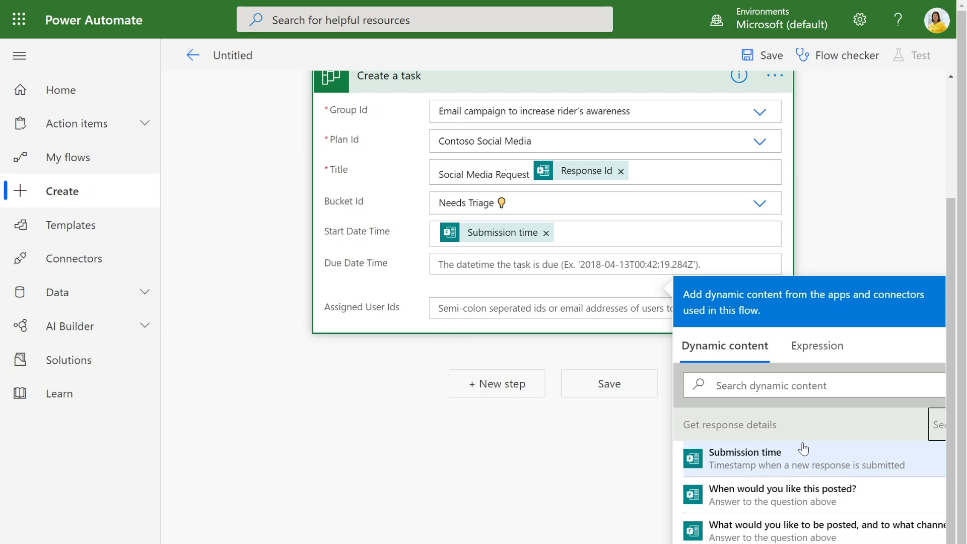
click(826, 503)
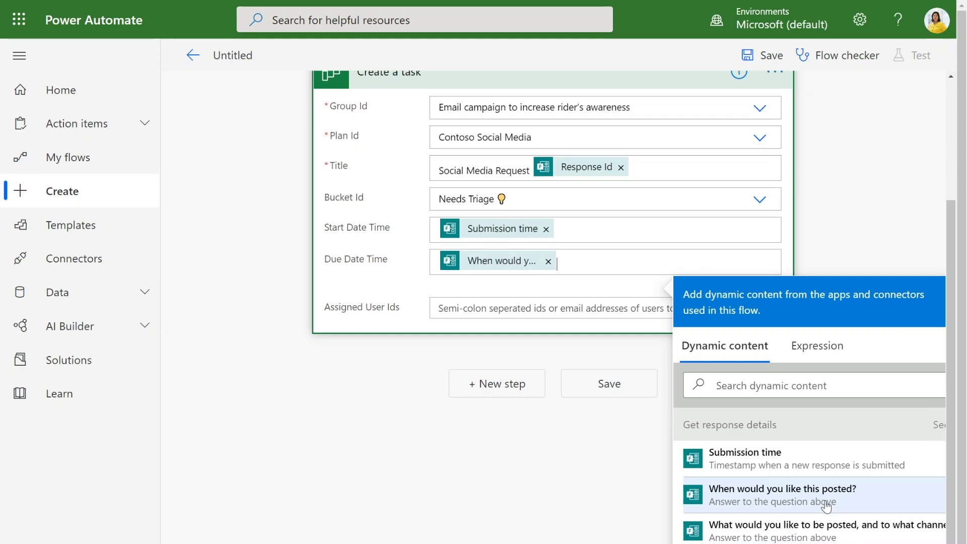
click(399, 291)
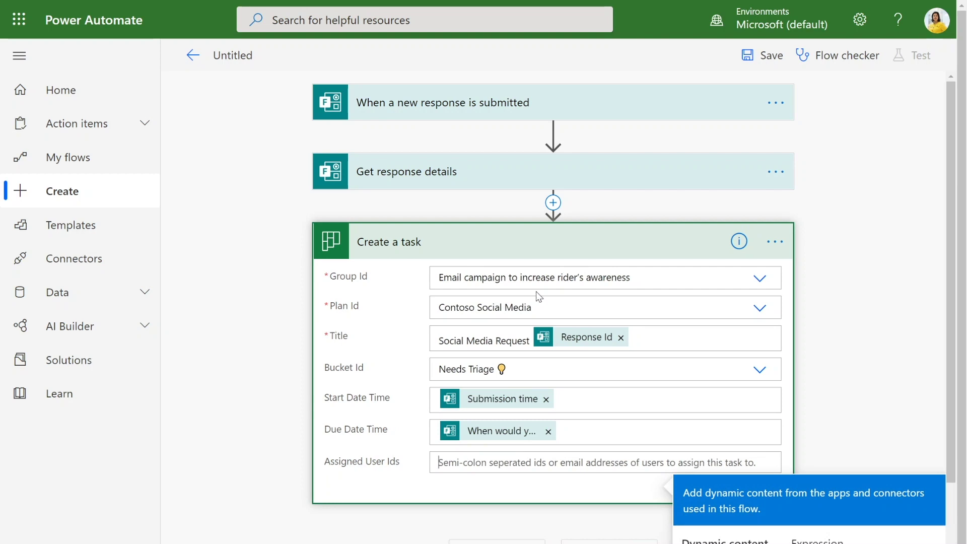
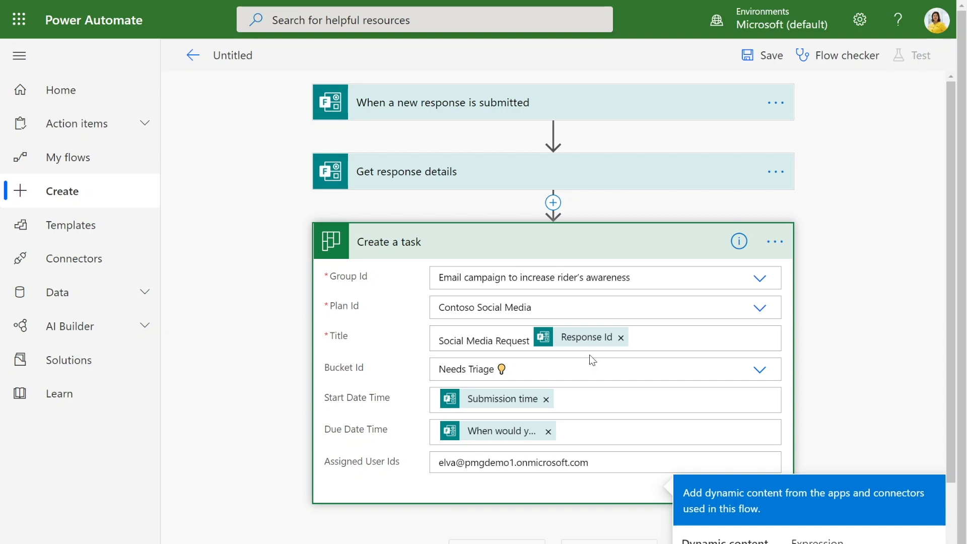
- Enter the teammate's e-mail address in Assigned User Ids of the Create a task step
click(824, 350)
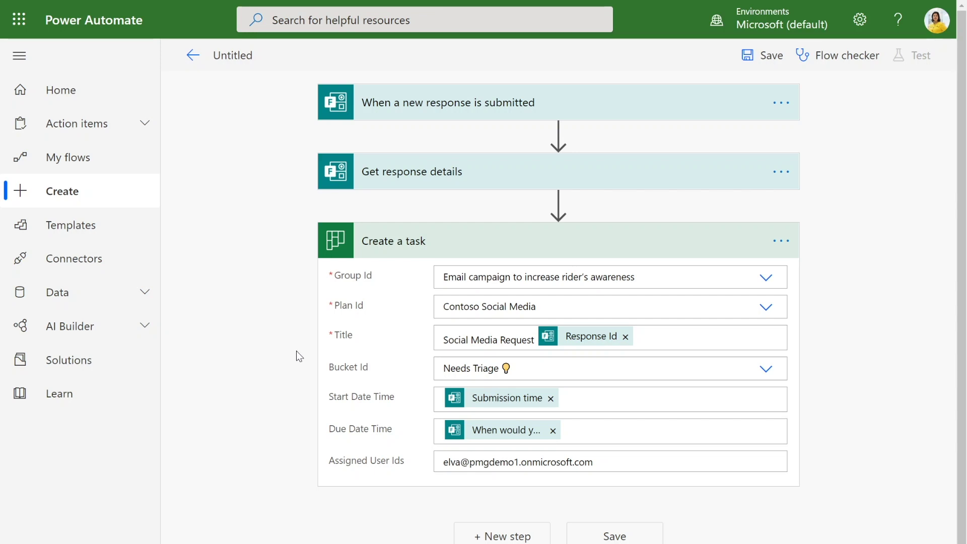
click(496, 537)
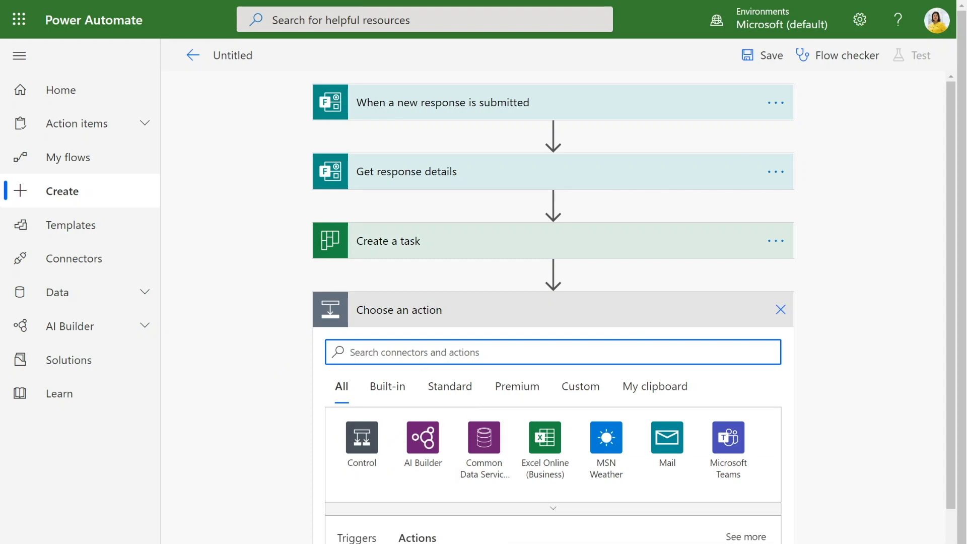
- Search 'planner' and add the Planner 'Update task details' action after Create a task
text(plan)
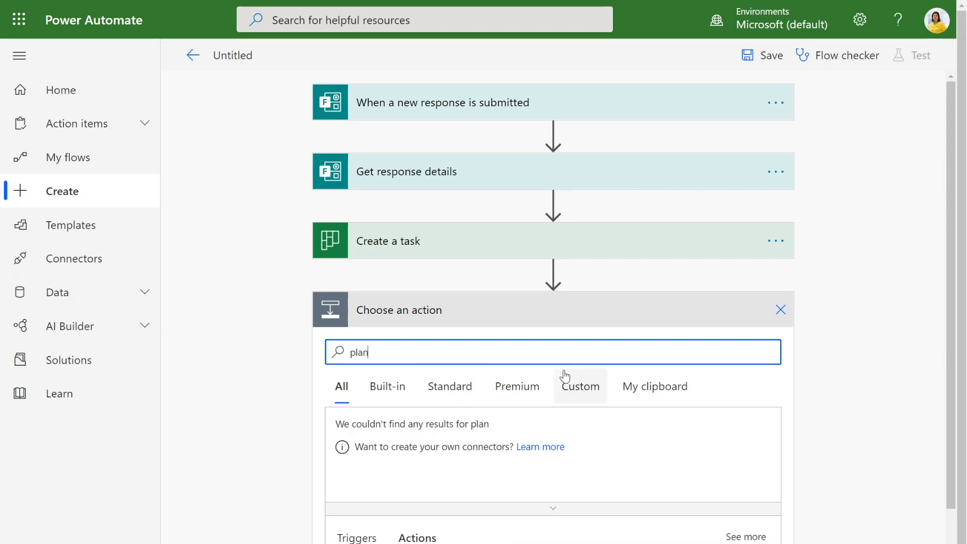
text(ner)
scroll(563, 376, down, 2)
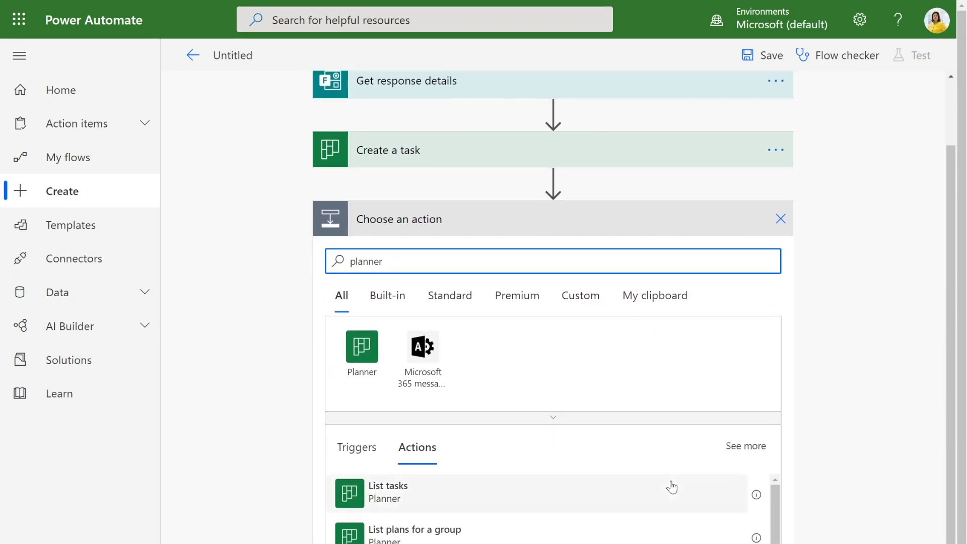
scroll(672, 487, down, 10)
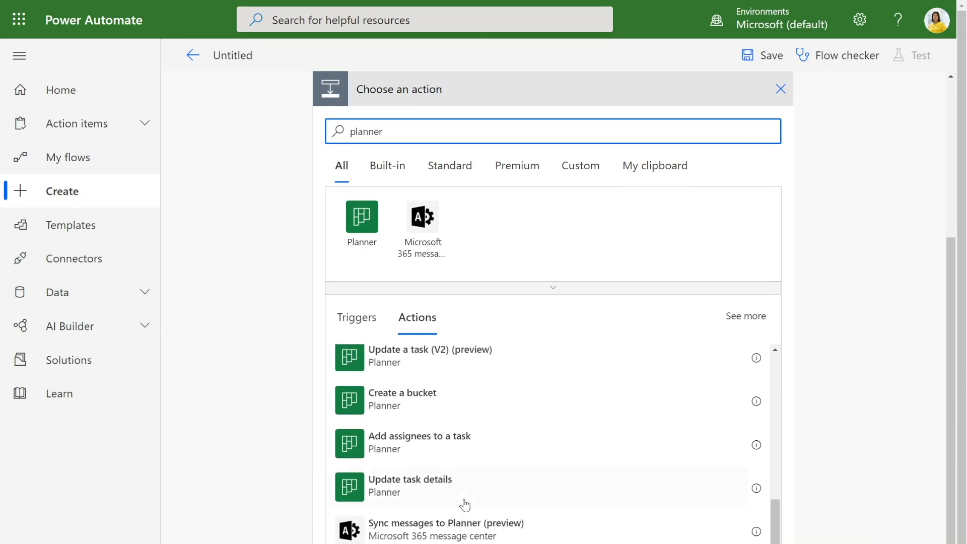
click(469, 490)
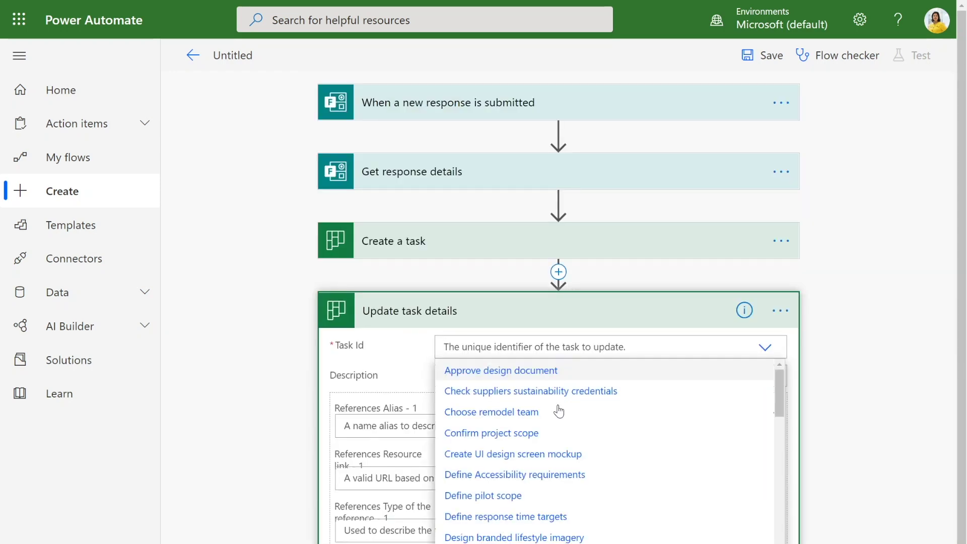
scroll(559, 412, down, 20)
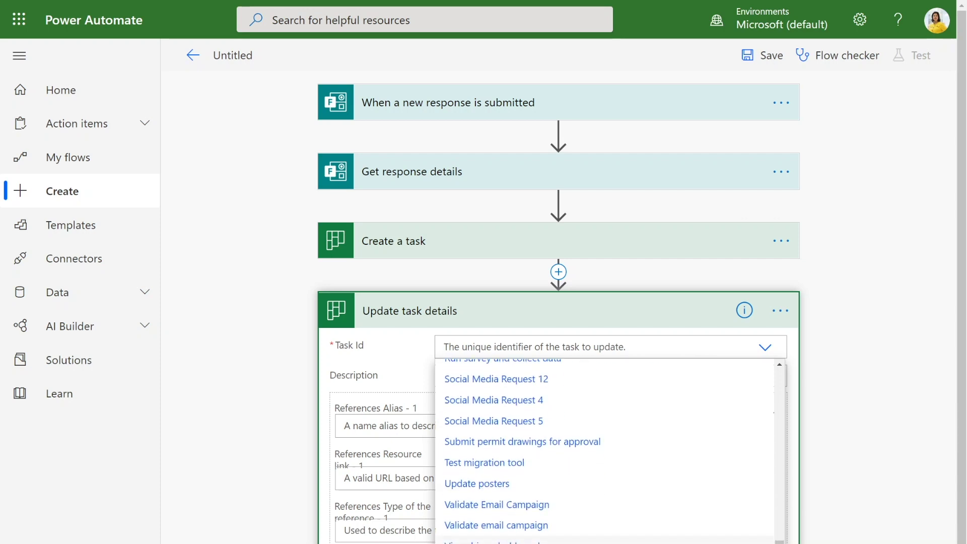
- Set Task Id to the created task's dynamic 'Id'
click(444, 347)
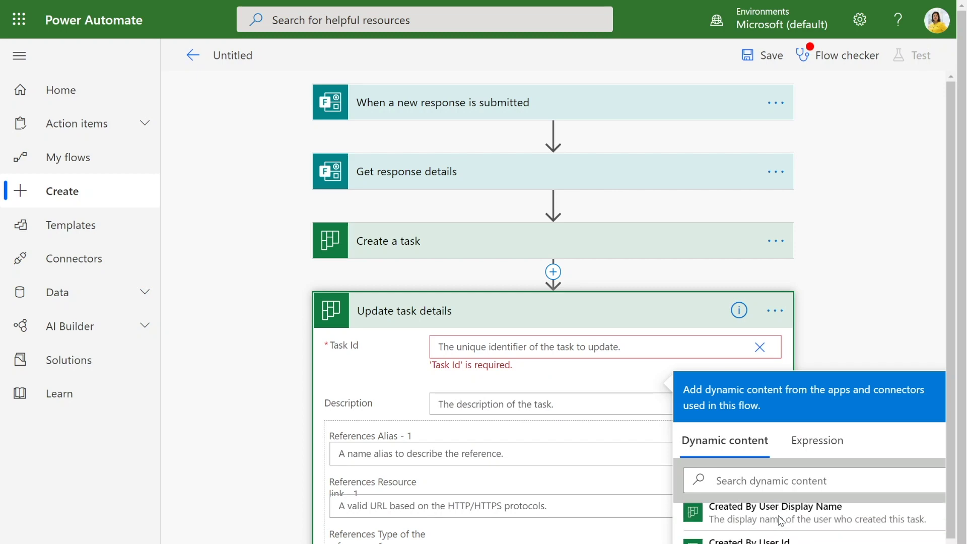
scroll(809, 444, down, 2)
scroll(803, 485, down, 5)
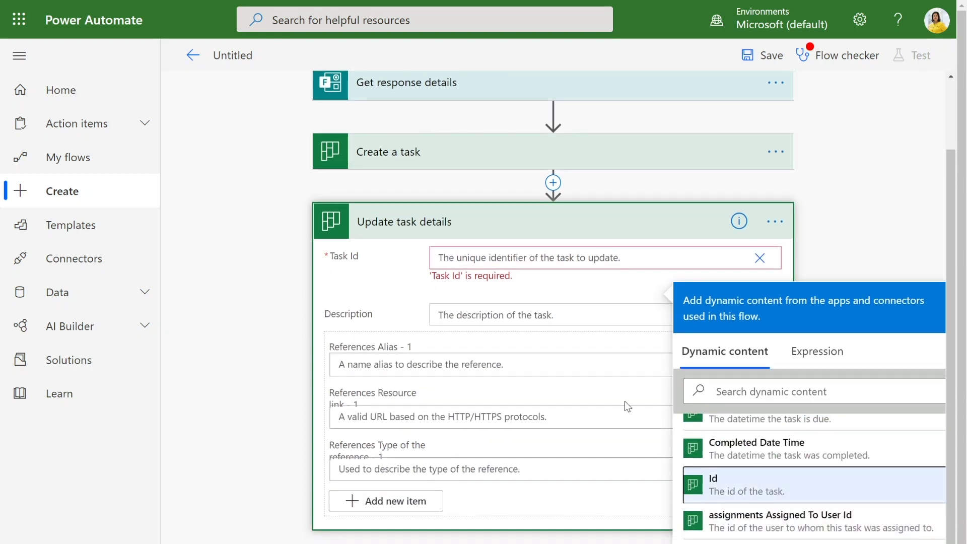
click(776, 485)
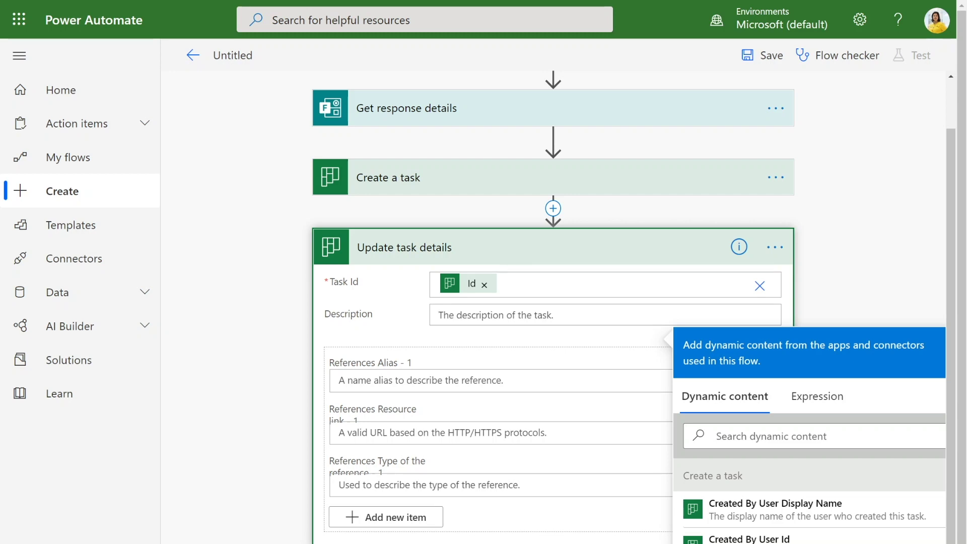
- Write the description 'Request from:' with Responders' Email, then 'Content' with the posting answer
text(Request from:)
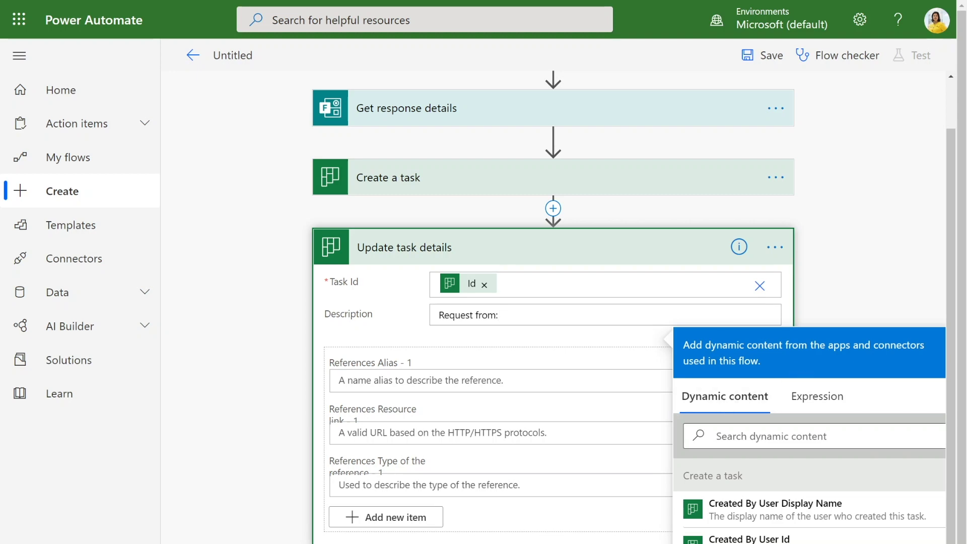
scroll(791, 408, down, 2)
scroll(849, 443, down, 4)
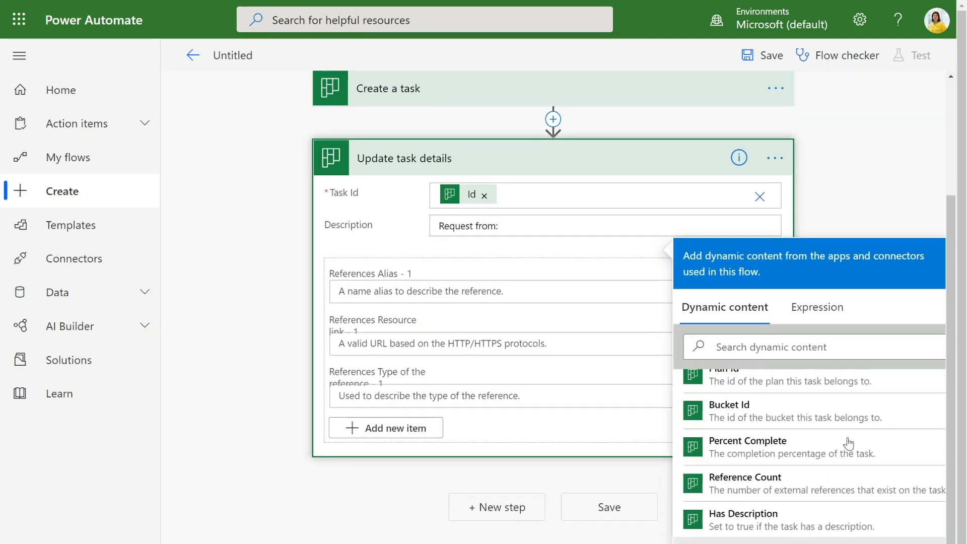
scroll(849, 443, down, 2)
click(706, 542)
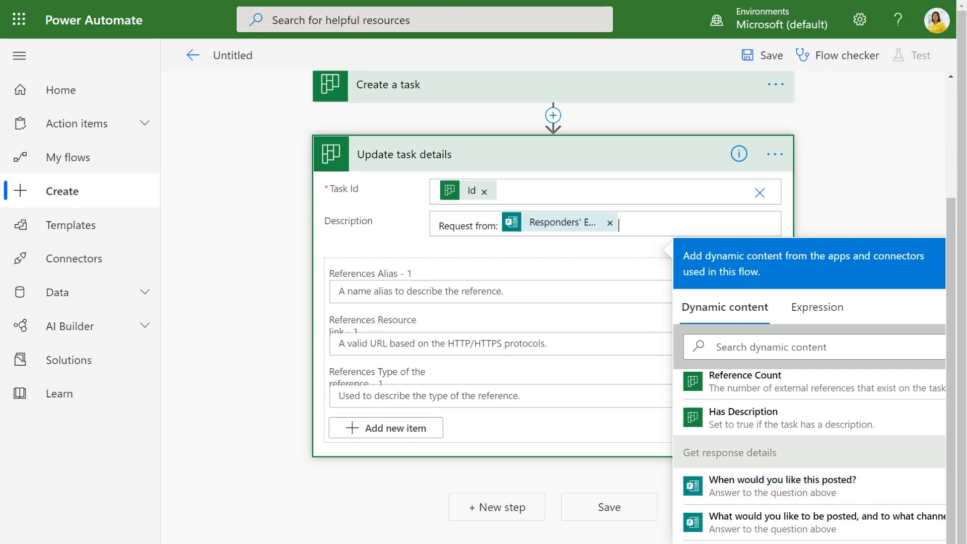
key(Return)
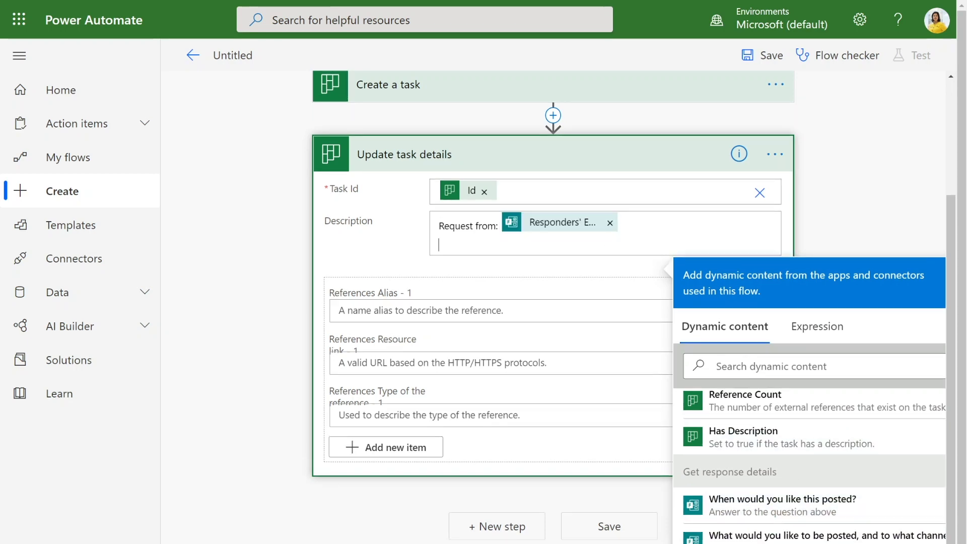
key(Return)
text(Content:)
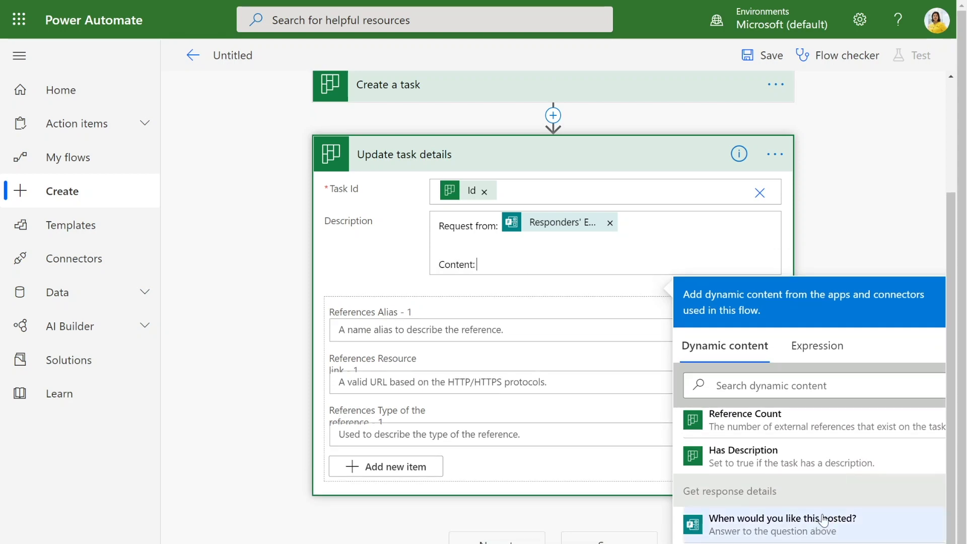
scroll(822, 524, down, 1)
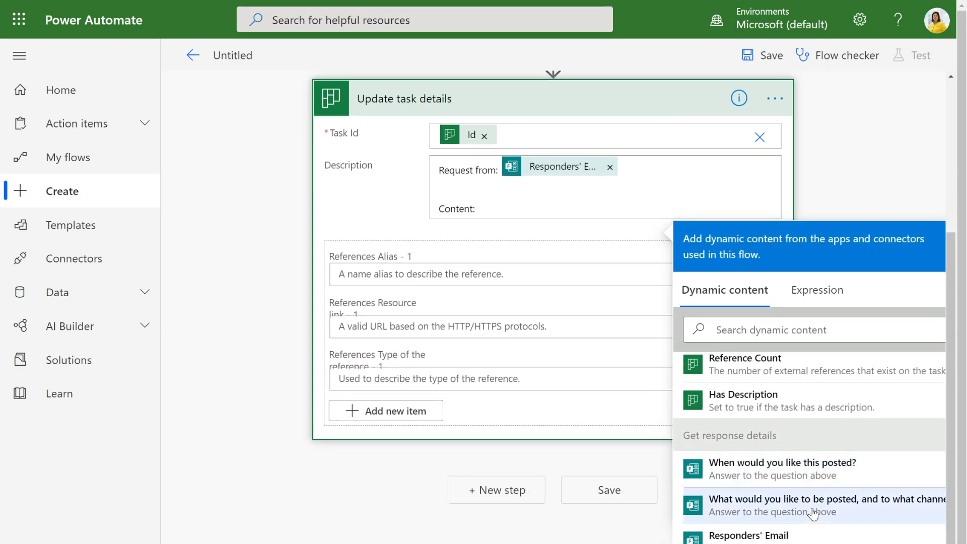
click(838, 511)
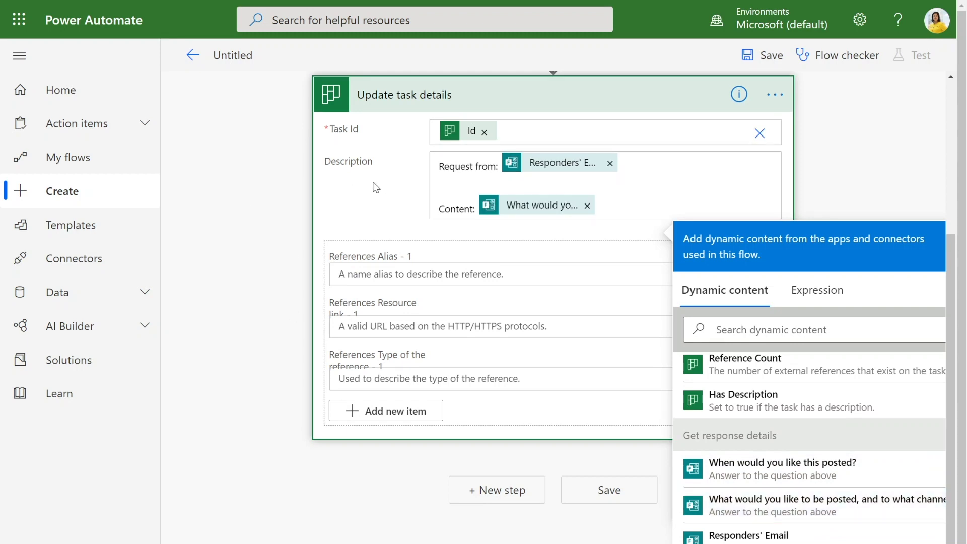
scroll(259, 280, up, 4)
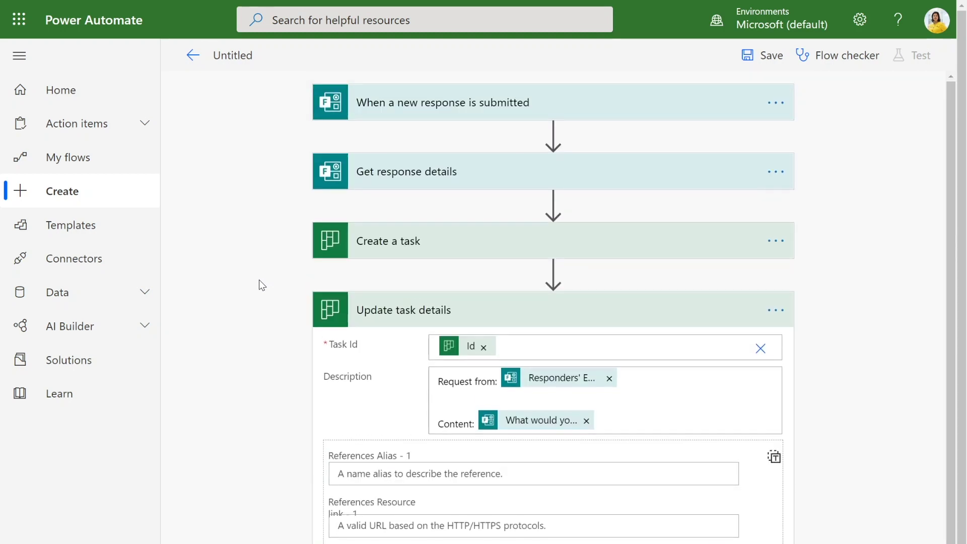
scroll(258, 278, down, 1)
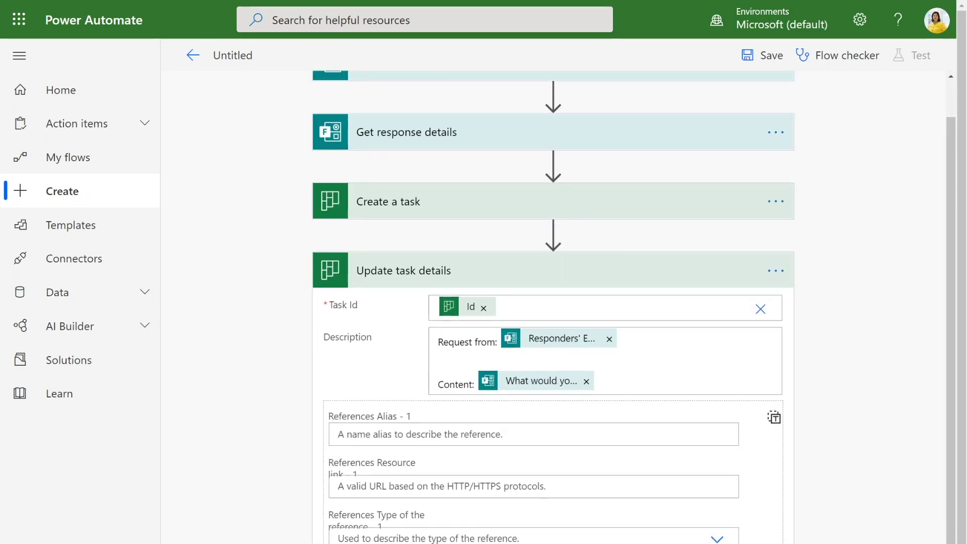
scroll(952, 446, down, 1)
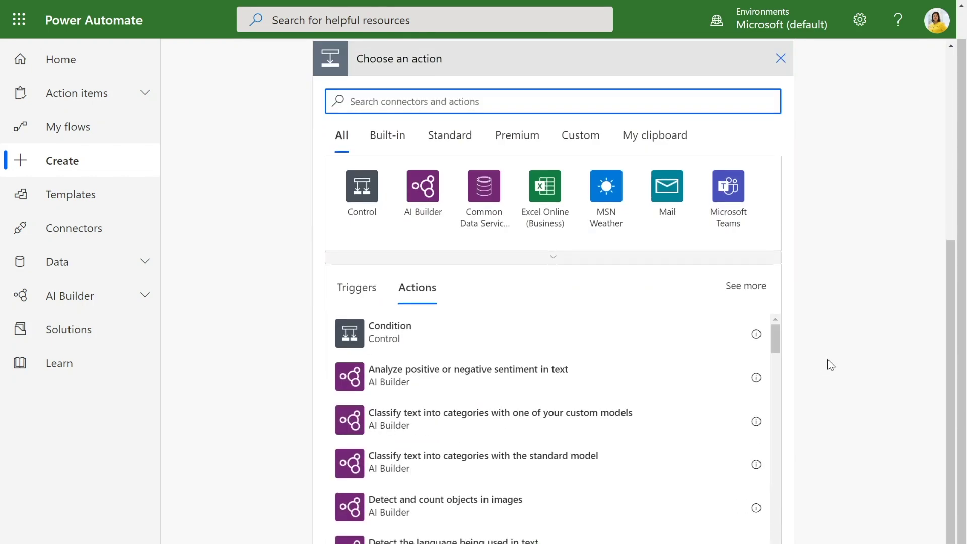
- Add the Microsoft Teams action 'Post a message as the Flow bot to a channel'
click(727, 400)
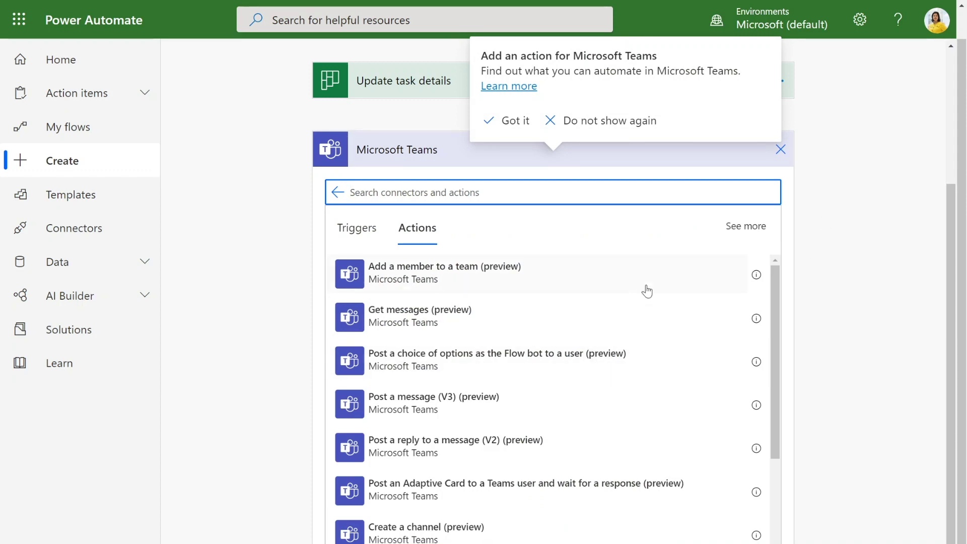
scroll(647, 288, down, 2)
scroll(646, 288, down, 5)
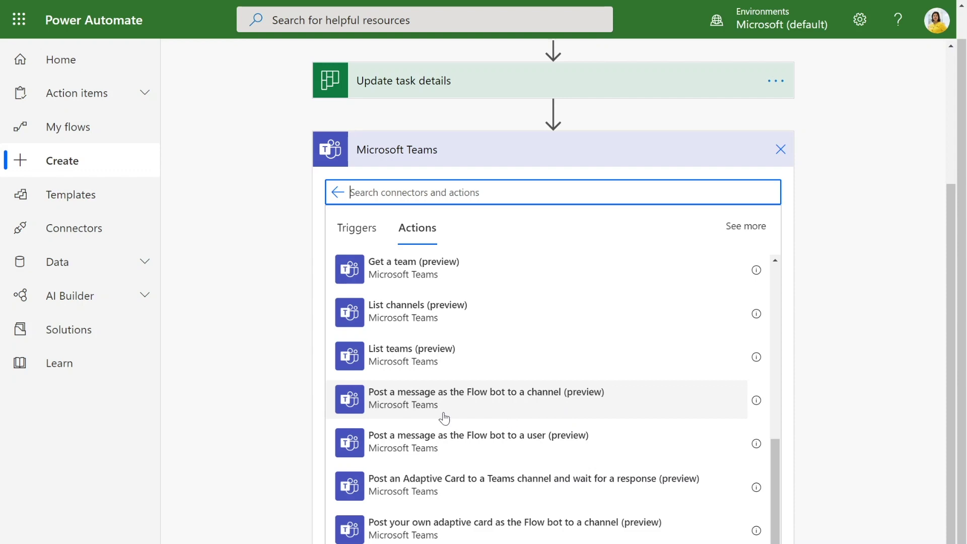
click(484, 403)
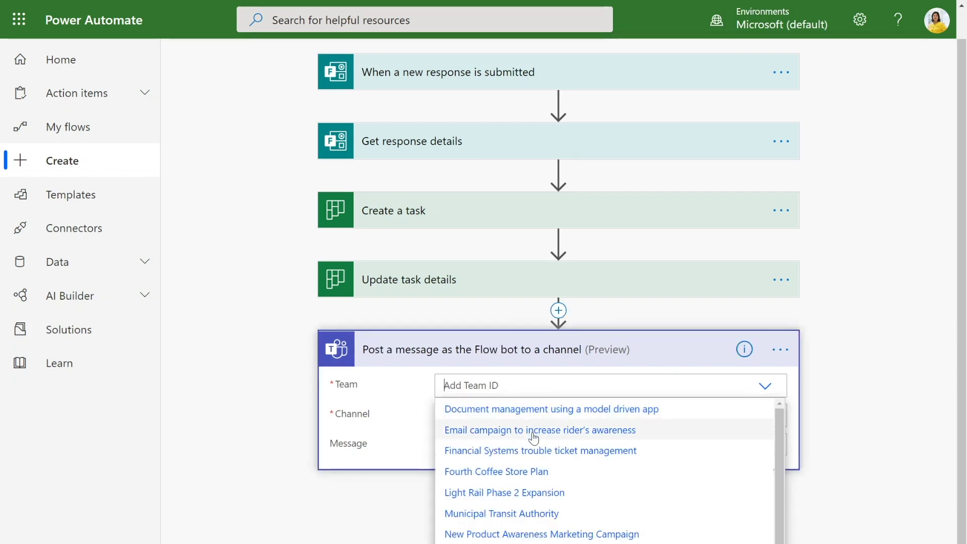
- Set the team to Email campaign to increase rider's awareness and channel to Social Media Partnerships
click(651, 426)
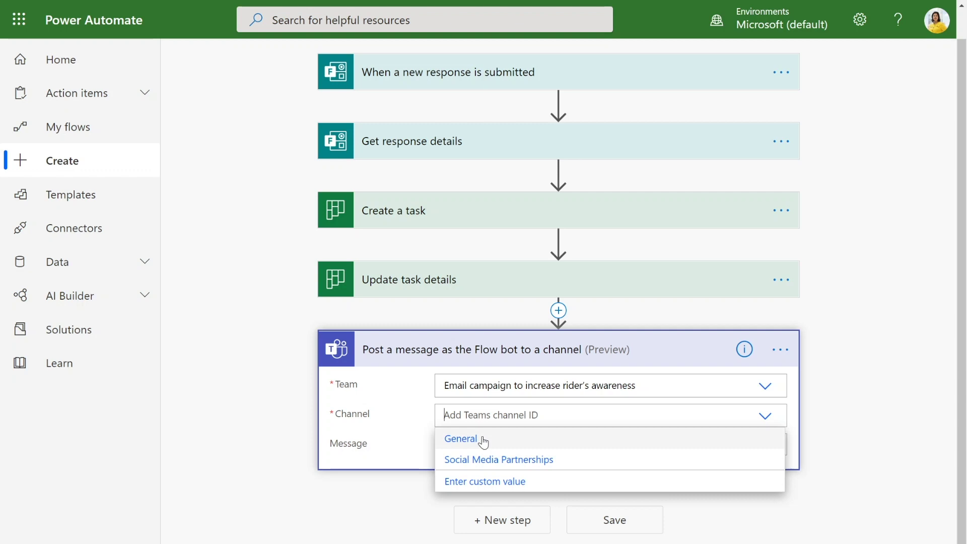
click(544, 461)
click(543, 448)
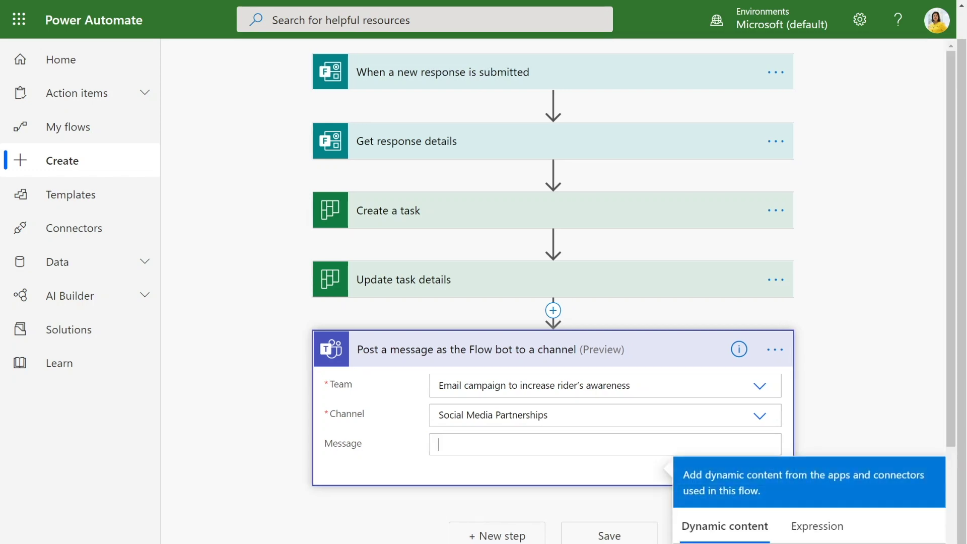
- Start the message with a pushpin, 'New social media request b' and the responder's email
scroll(766, 300, down, 4)
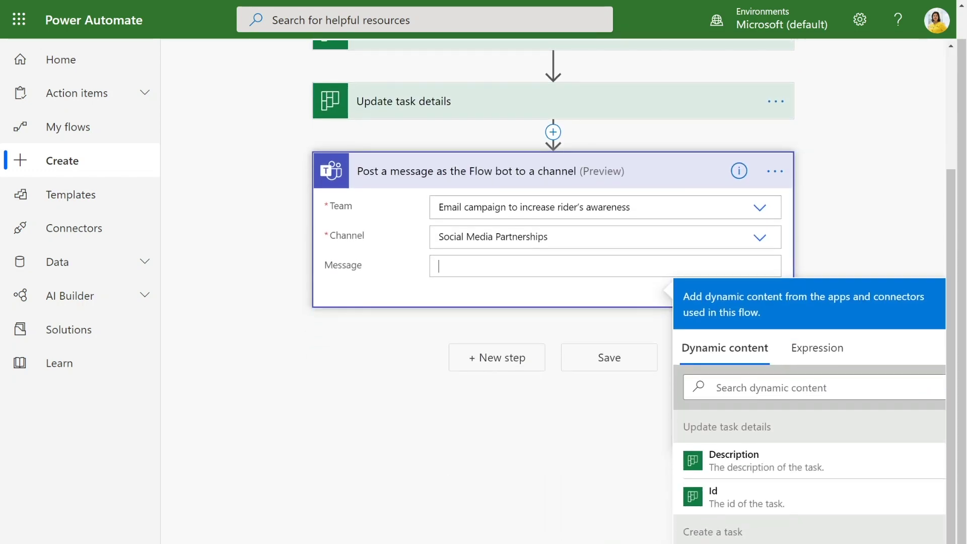
text(pin)
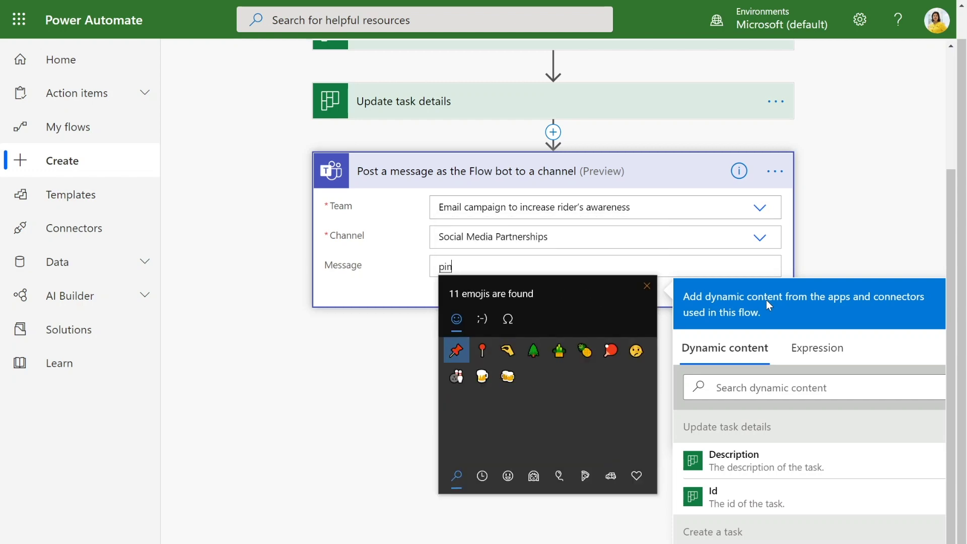
key(Return)
key(Escape)
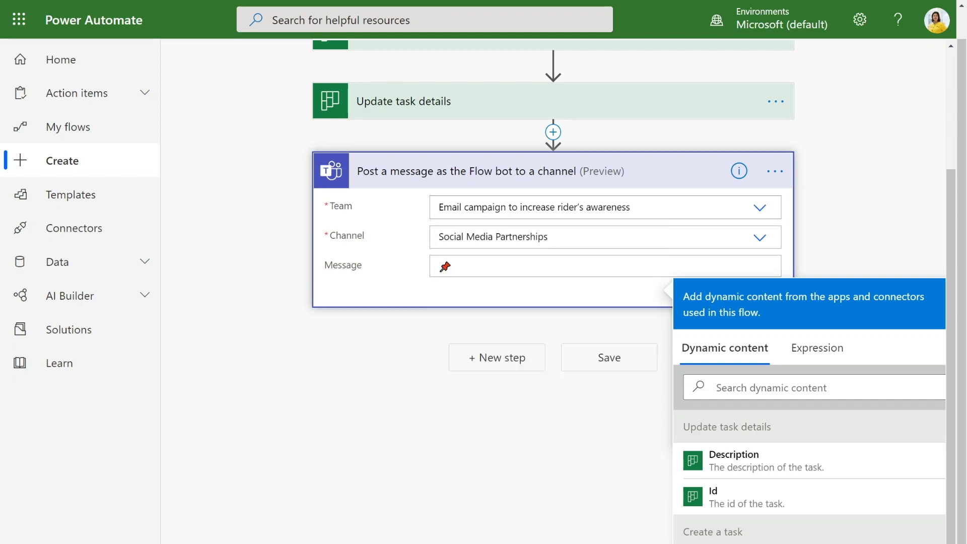
text(New social media r)
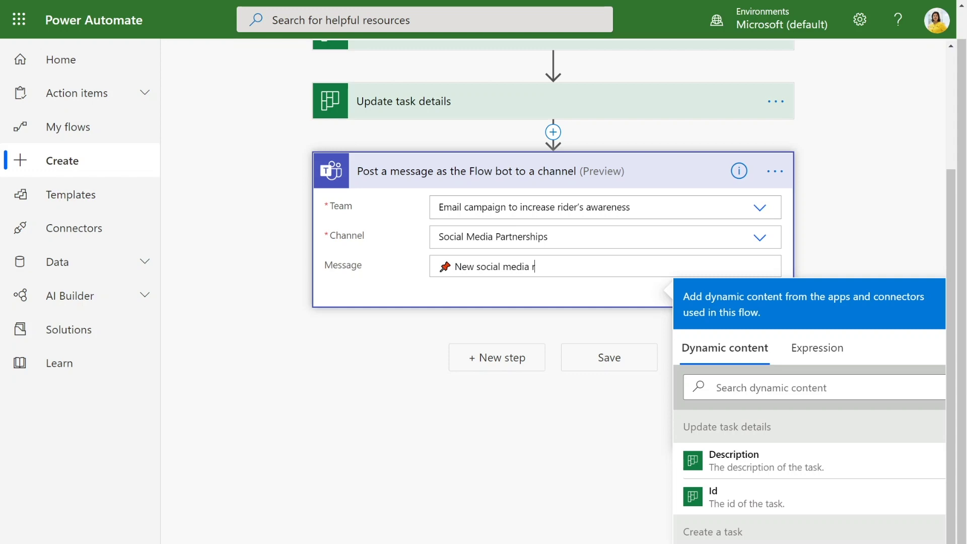
text(equest by)
scroll(864, 520, down, 10)
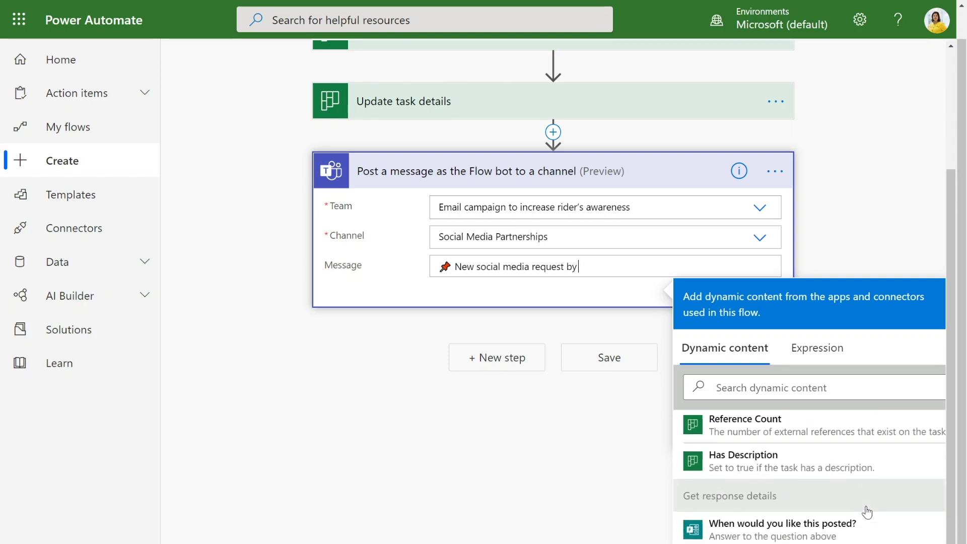
scroll(858, 517, up, 1)
scroll(858, 516, down, 3)
click(823, 511)
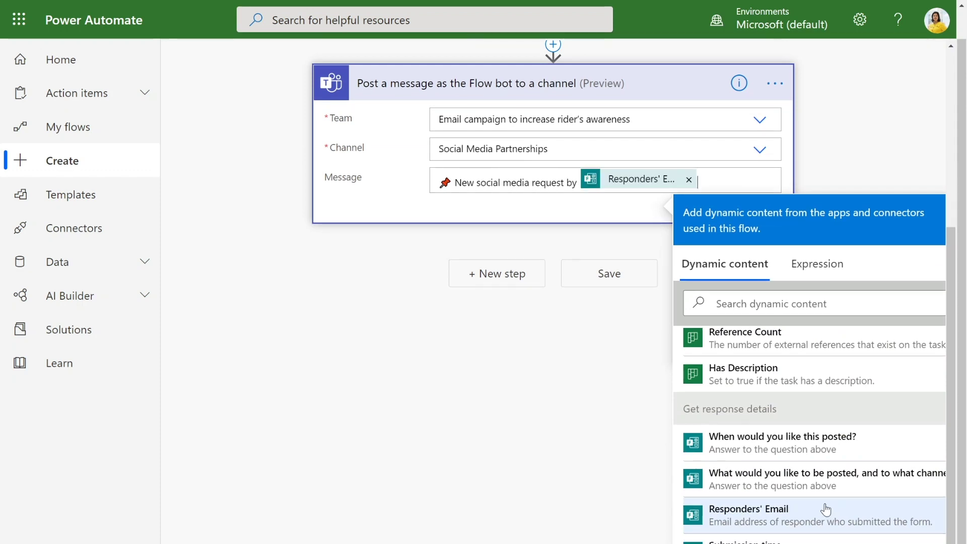
key(Return)
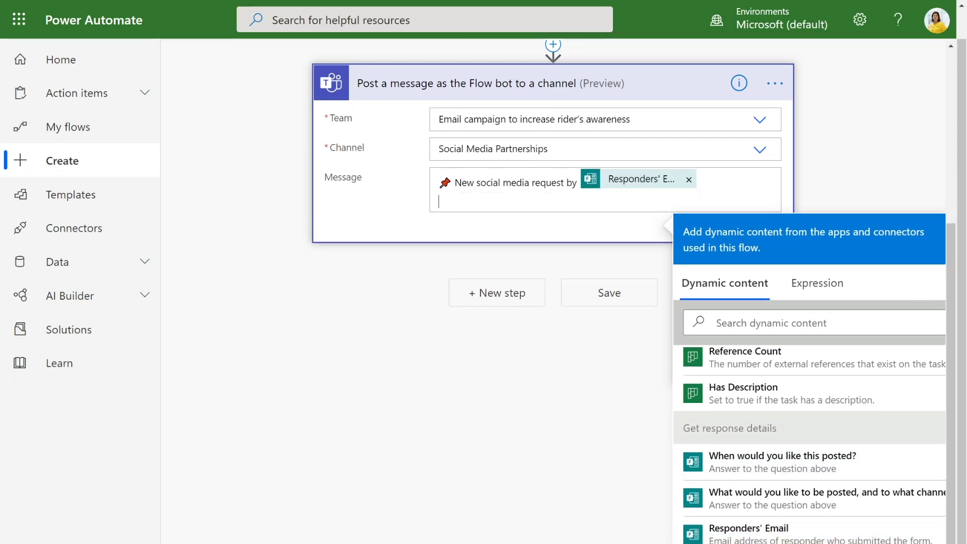
- Add a lightbulb line with the task Title, a comma and the posted-content answer, then save
key(super+period)
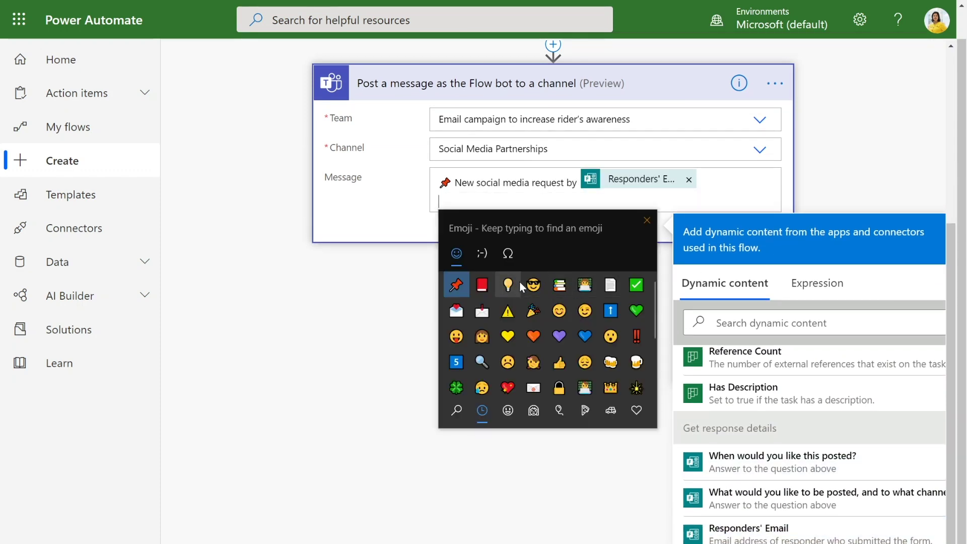
click(508, 284)
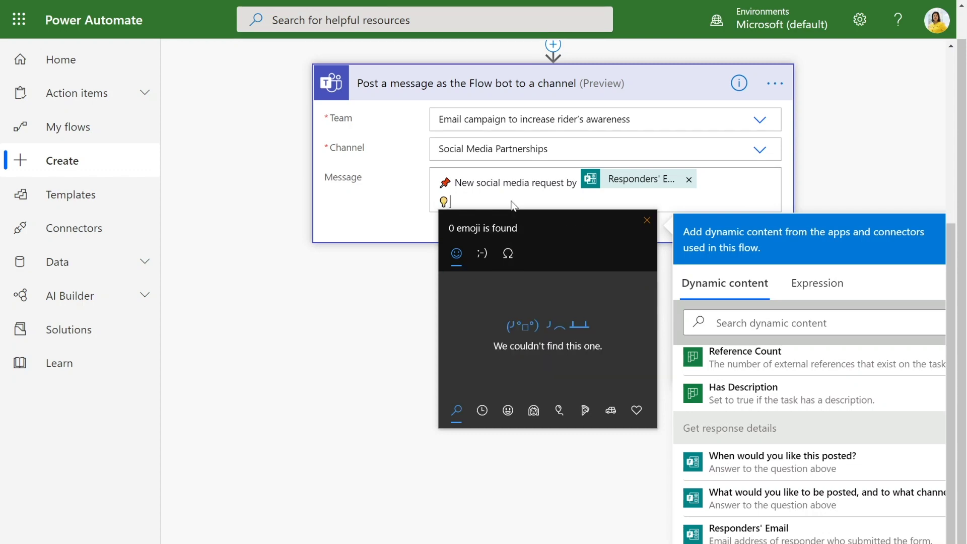
key(Escape)
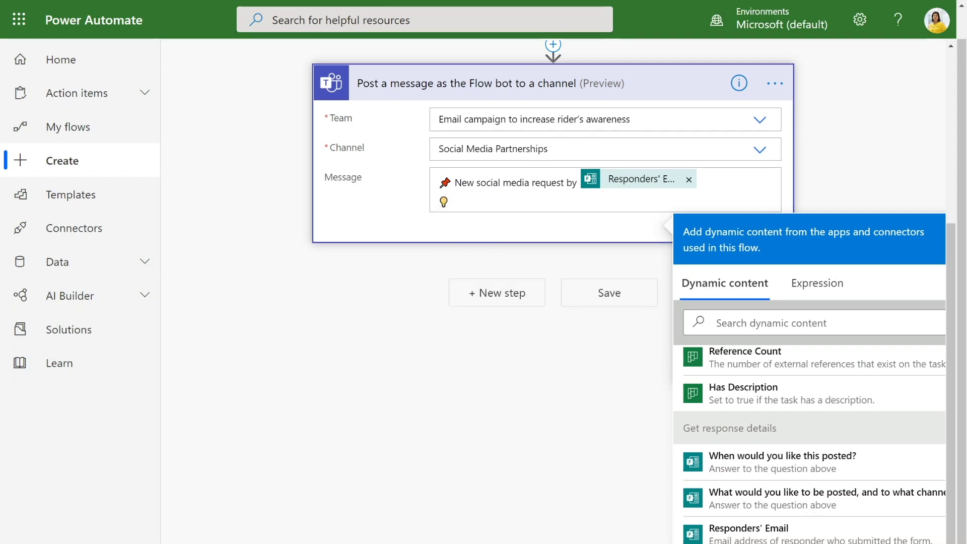
scroll(855, 443, up, 10)
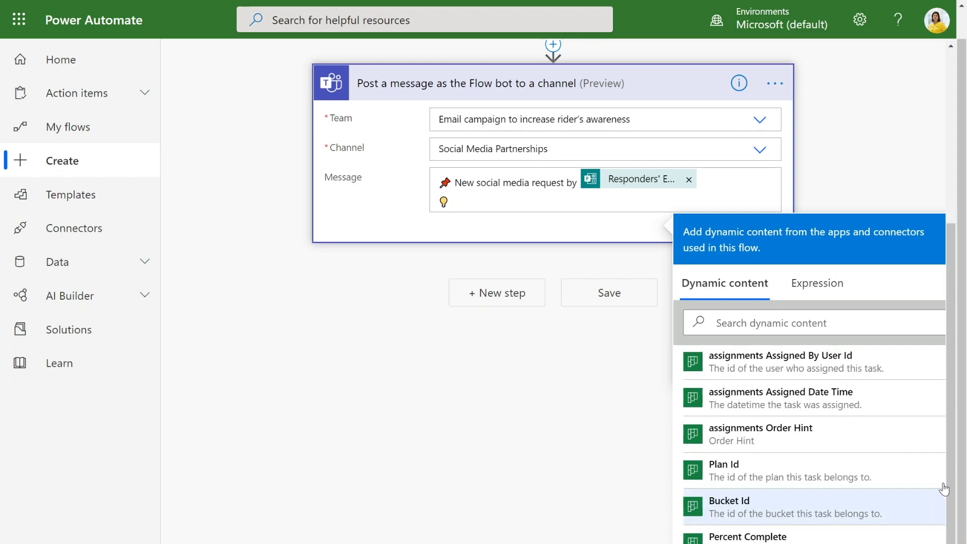
scroll(851, 439, down, 1)
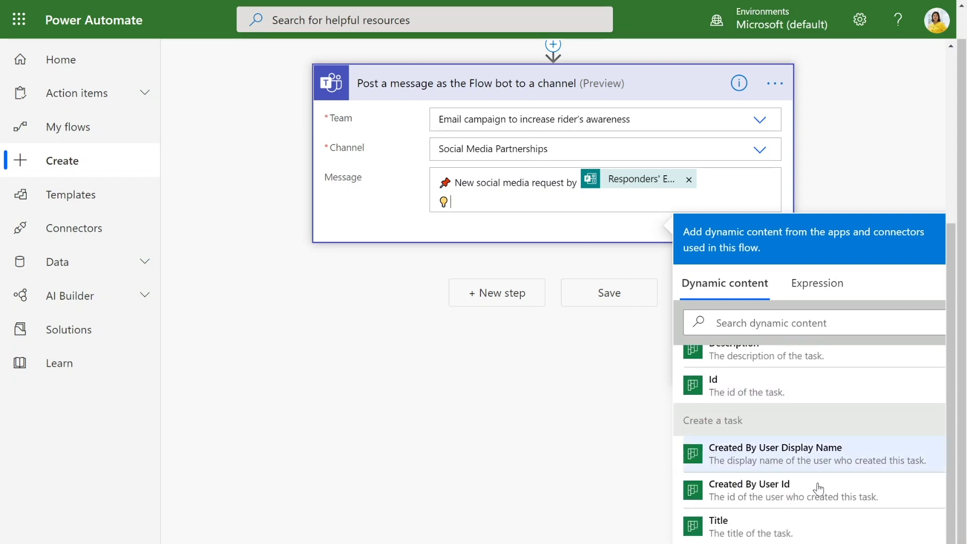
click(774, 525)
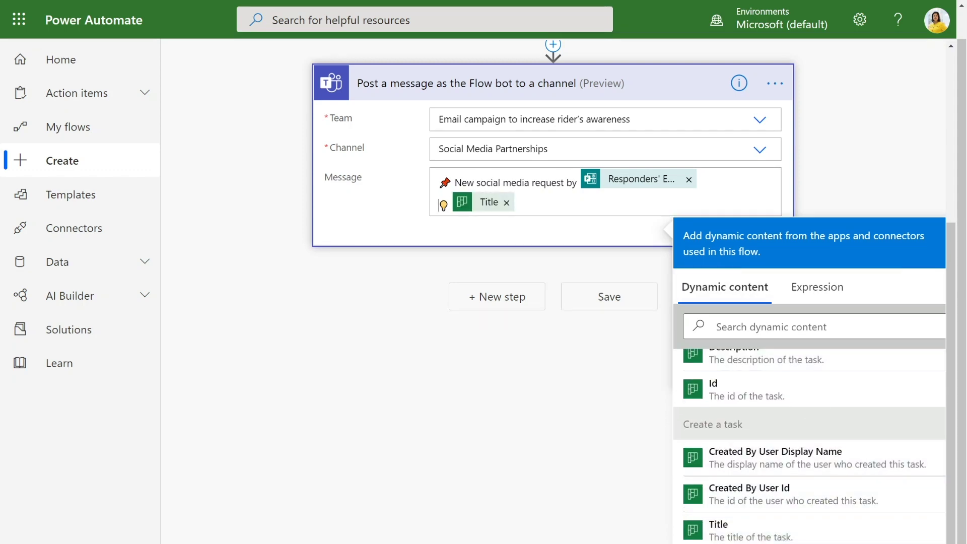
text(,)
scroll(905, 403, down, 3)
scroll(902, 405, down, 5)
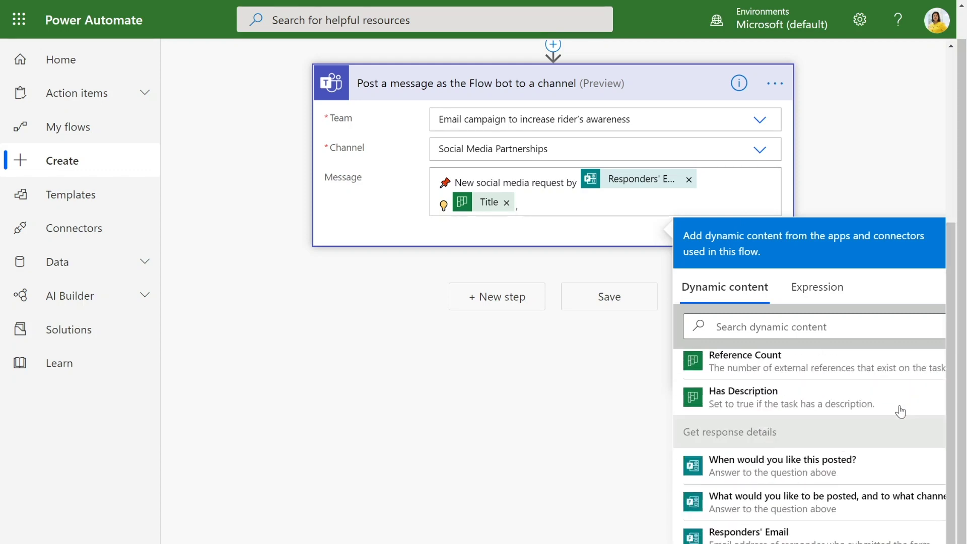
click(826, 474)
scroll(611, 406, up, 2)
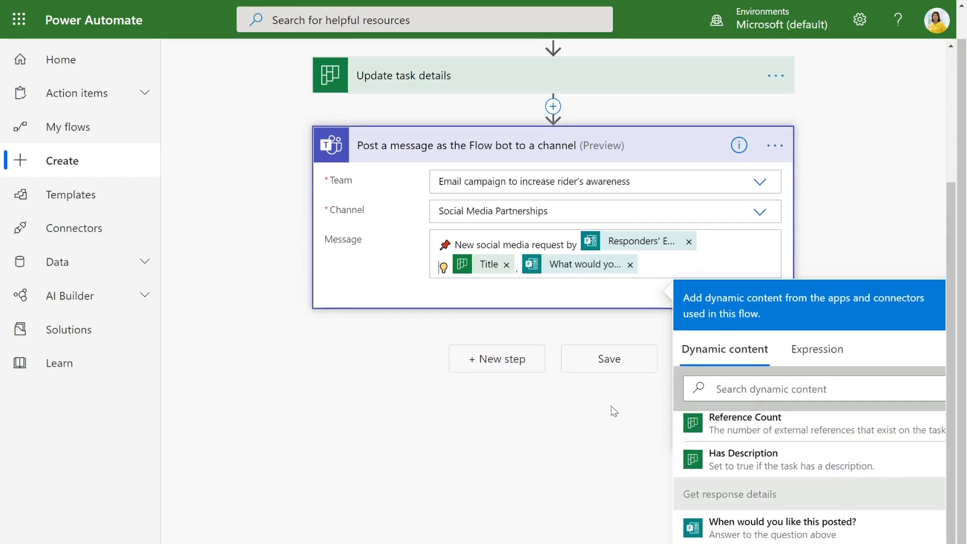
click(626, 367)
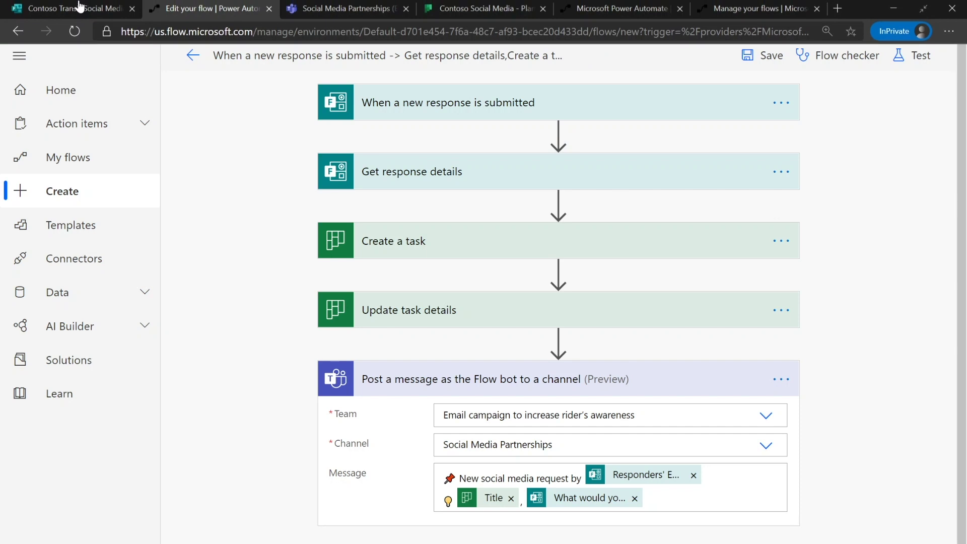
- Submit a test form response 'Test my new flow!' with posting date 26 September
click(61, 7)
click(242, 260)
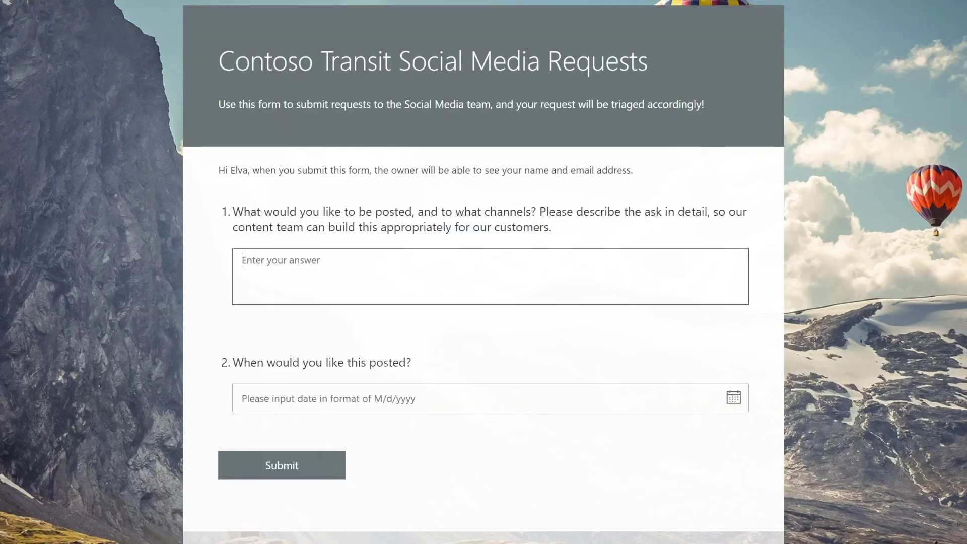
text(Test my new flow!)
click(423, 395)
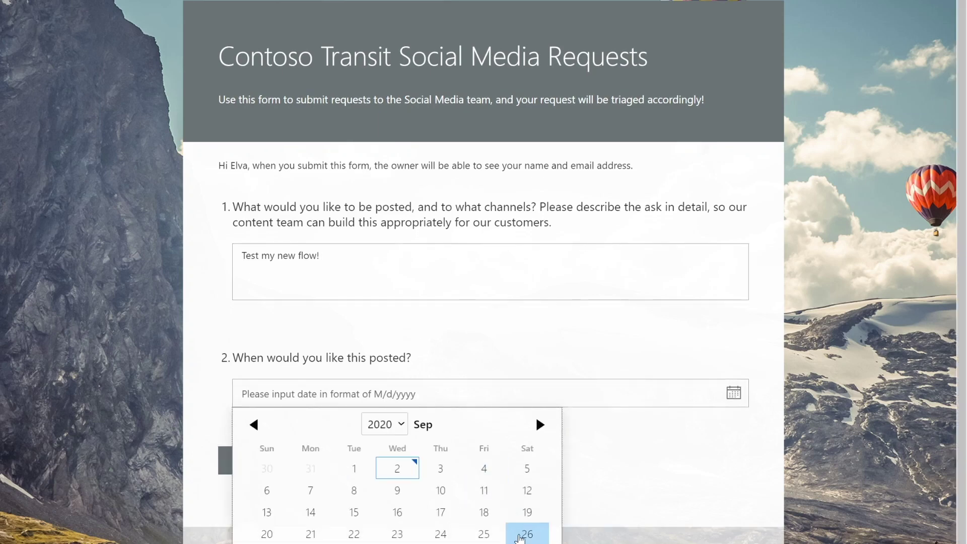
click(524, 531)
click(317, 473)
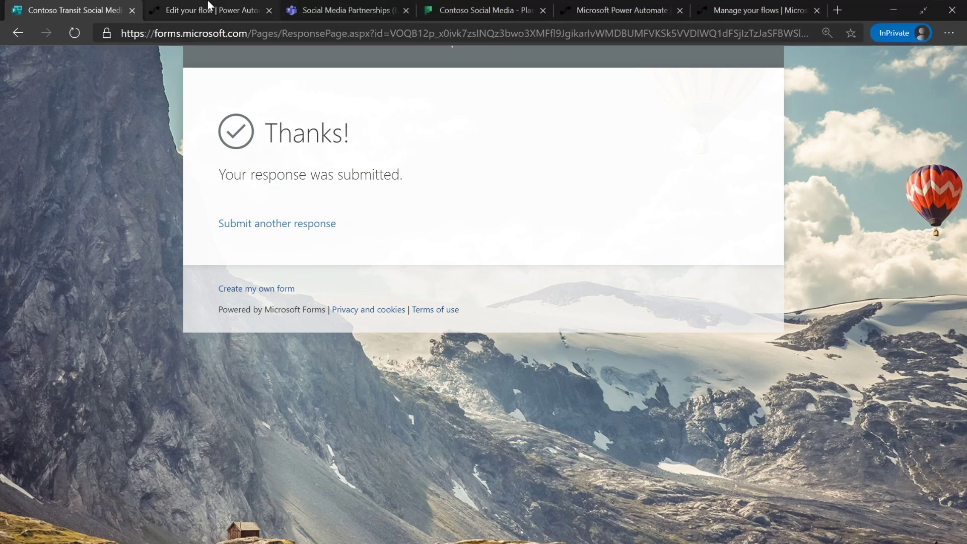
mouse_move(346, 2)
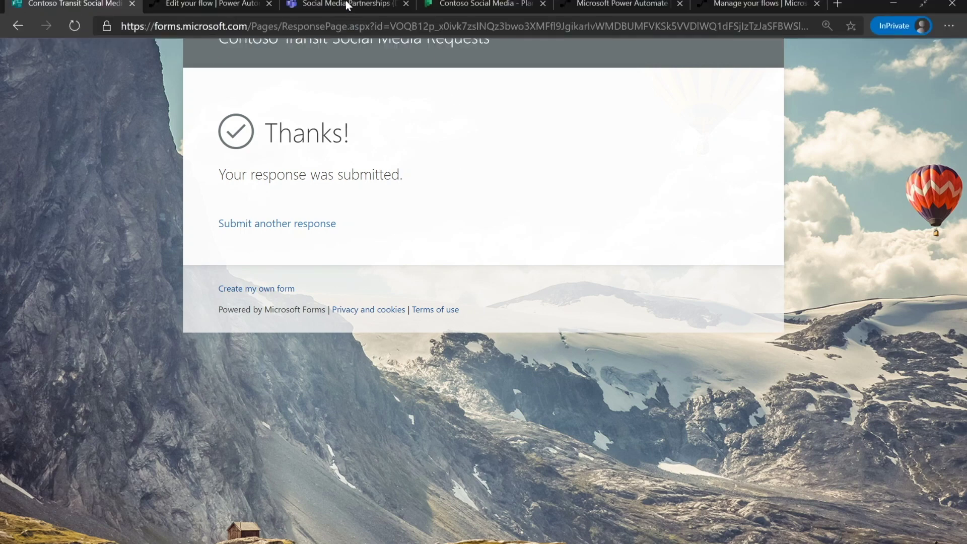
click(469, 4)
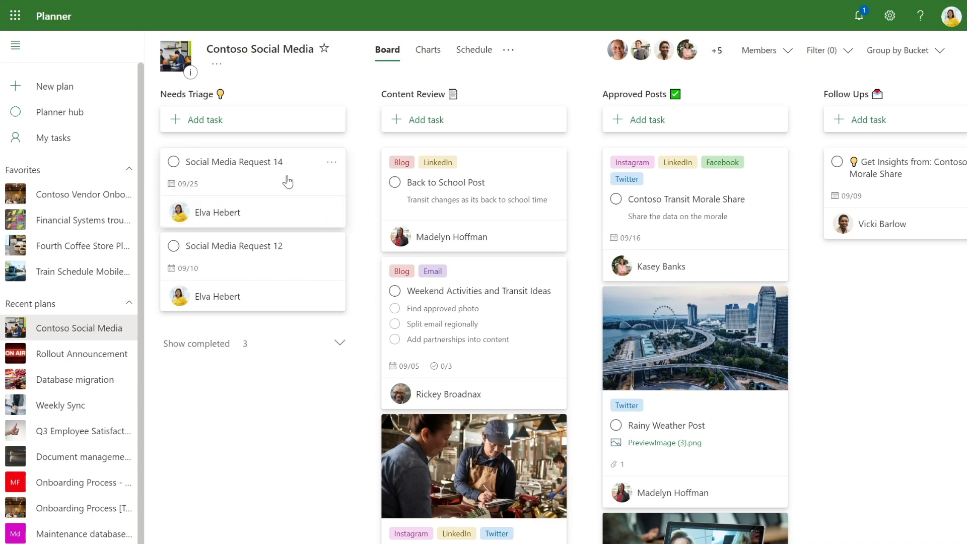
- Inspect the Social Media Request 14 card's details on the Contoso Social Media board
click(287, 181)
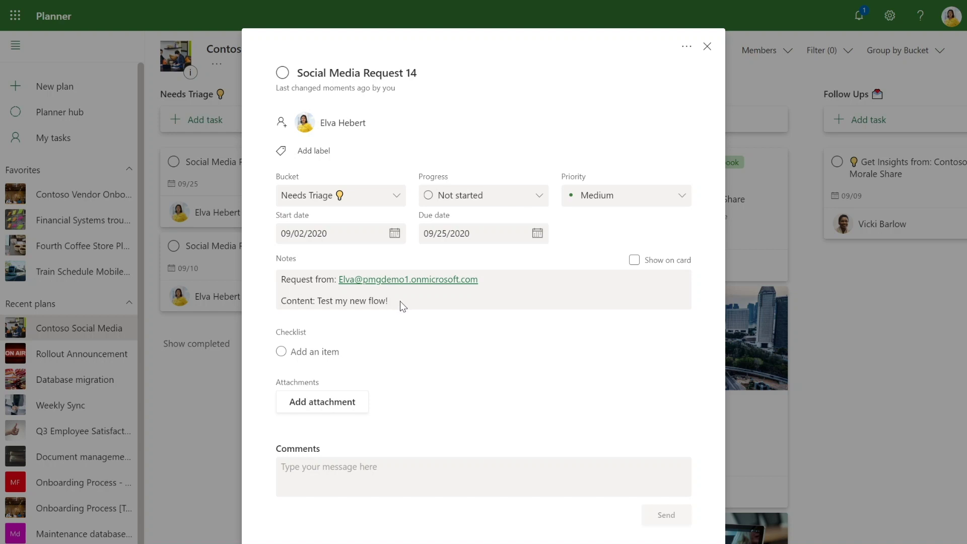
click(858, 362)
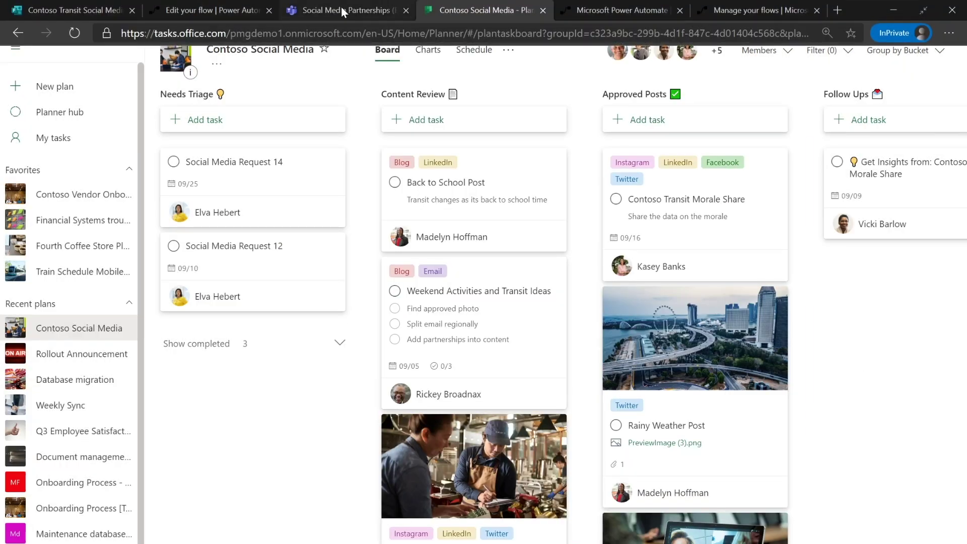
key(alt+Tab)
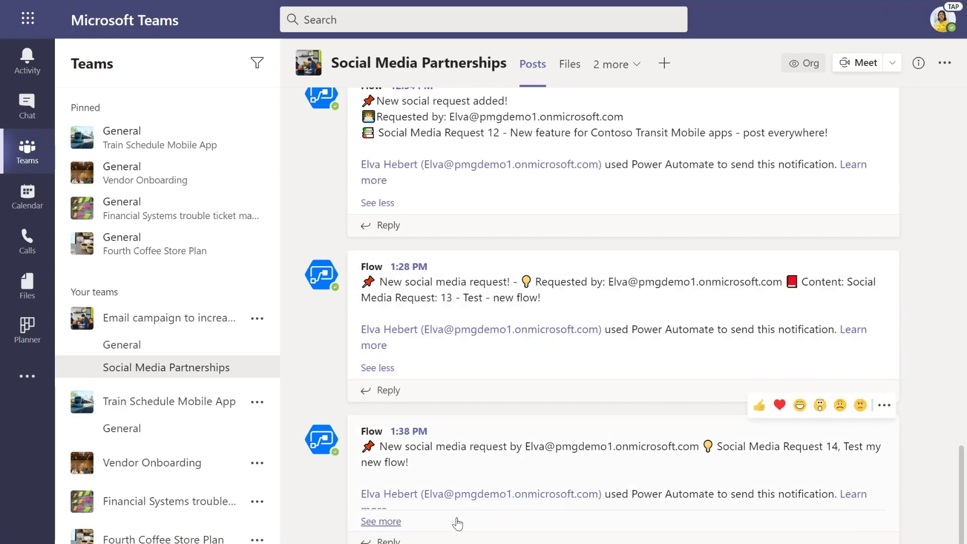
- Expand the newest Flow post and highlight its 'Test my new flow!' text
click(381, 521)
drag(844, 434, 409, 450)
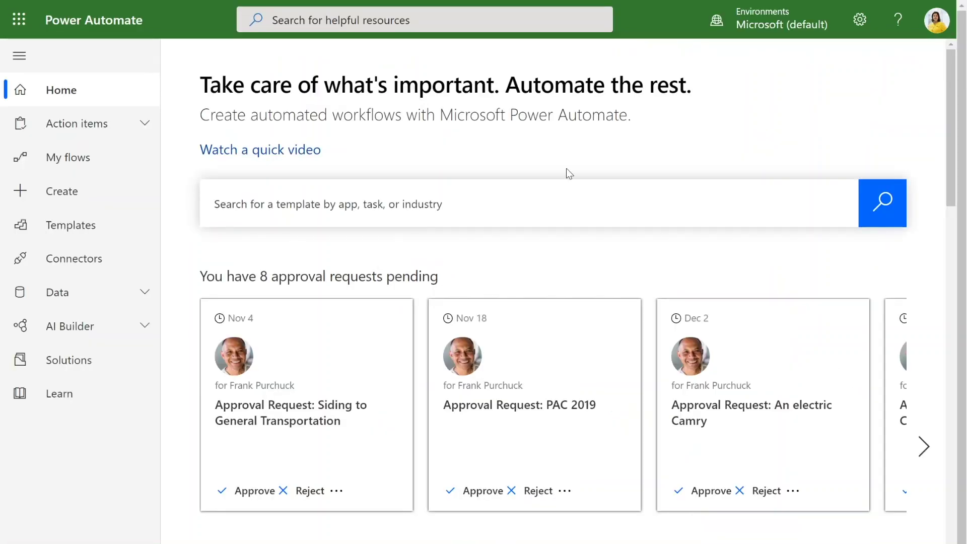
- Create an automated flow with the Planner 'When a task is completed' trigger
click(102, 205)
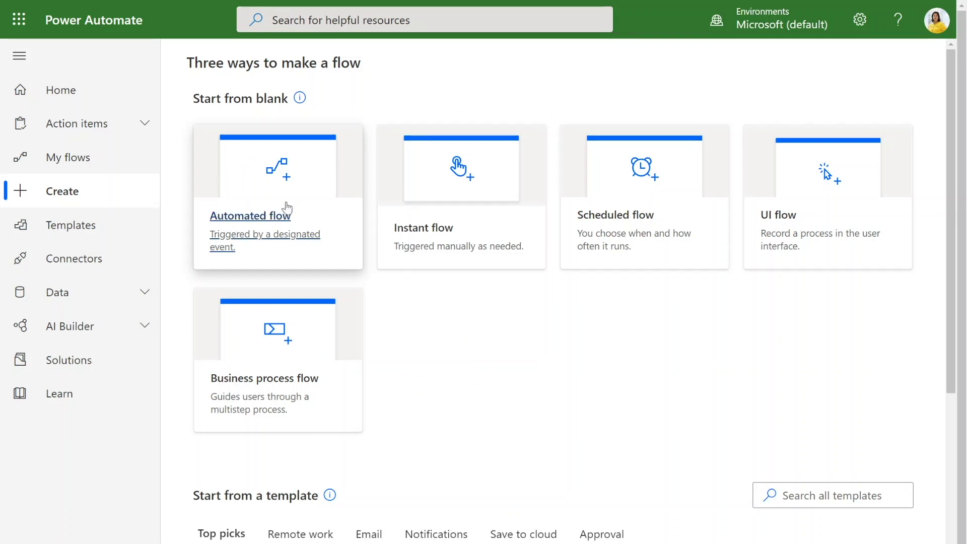
click(278, 179)
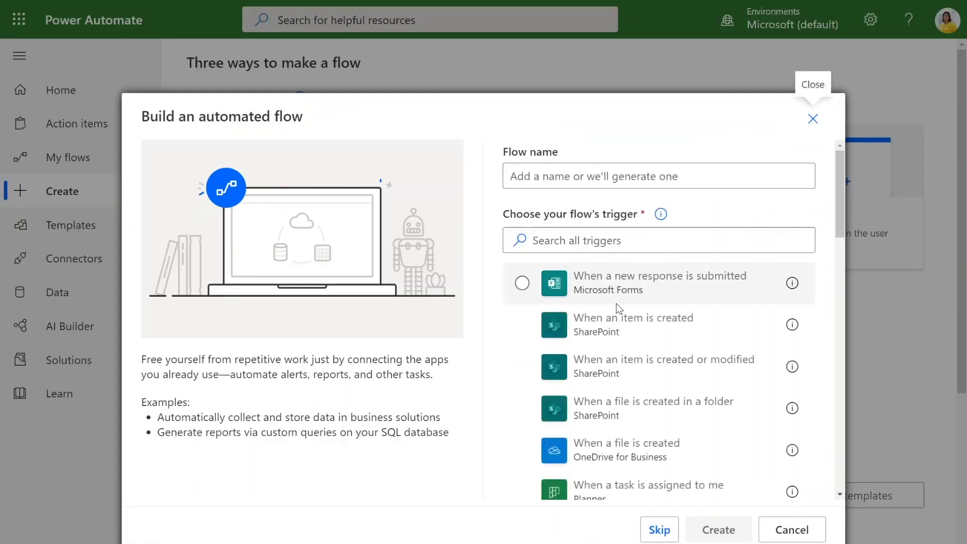
text(Planner)
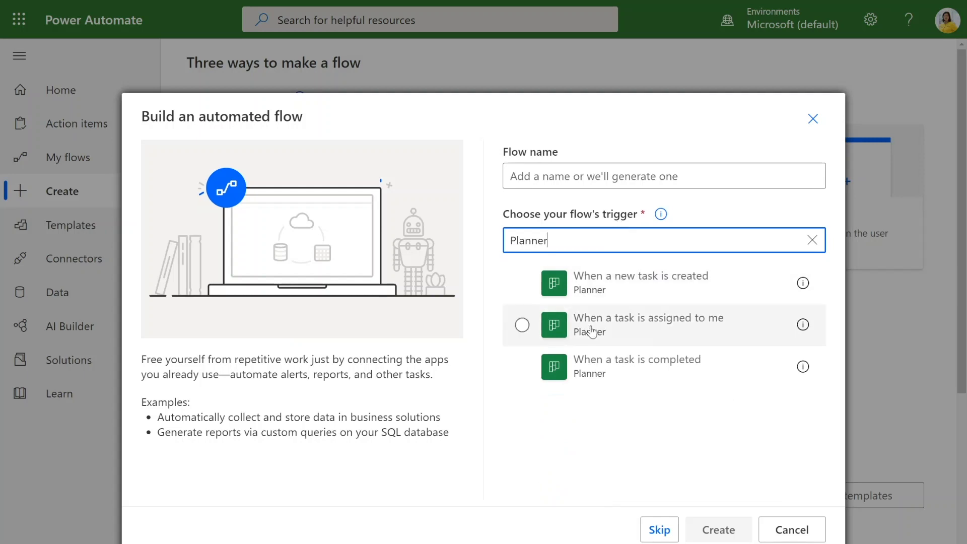
click(611, 373)
click(714, 529)
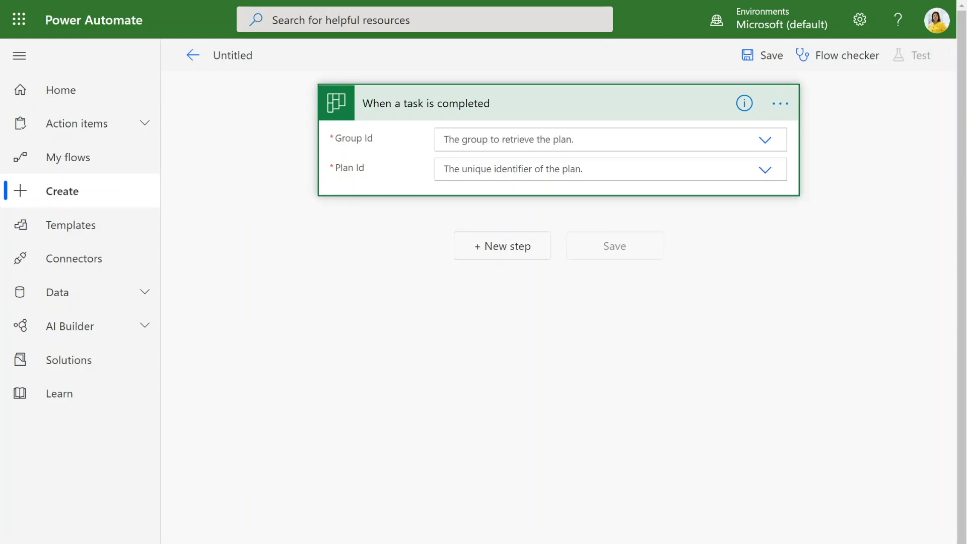
- Set the trigger's group to Email campaign to increase rider's awareness and plan to Contoso Social Media
click(540, 140)
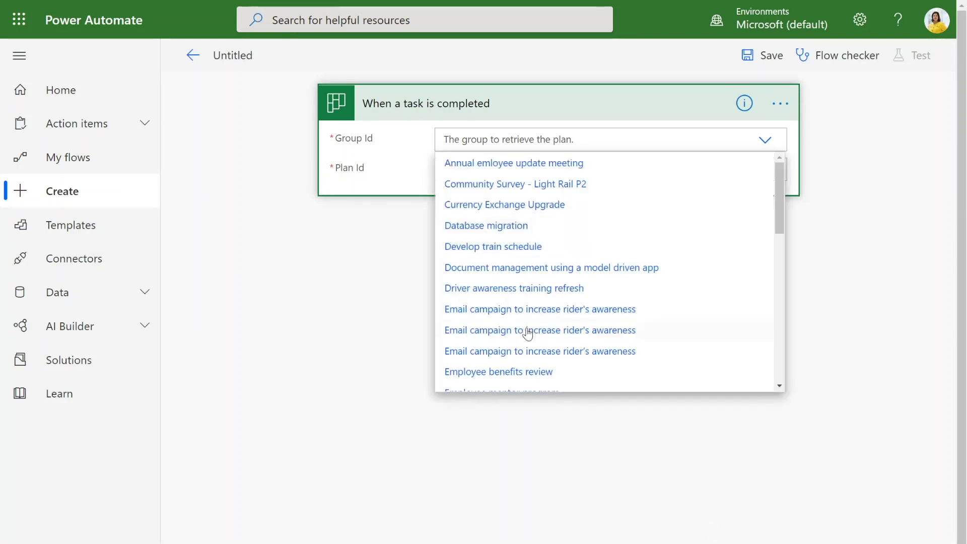
click(527, 349)
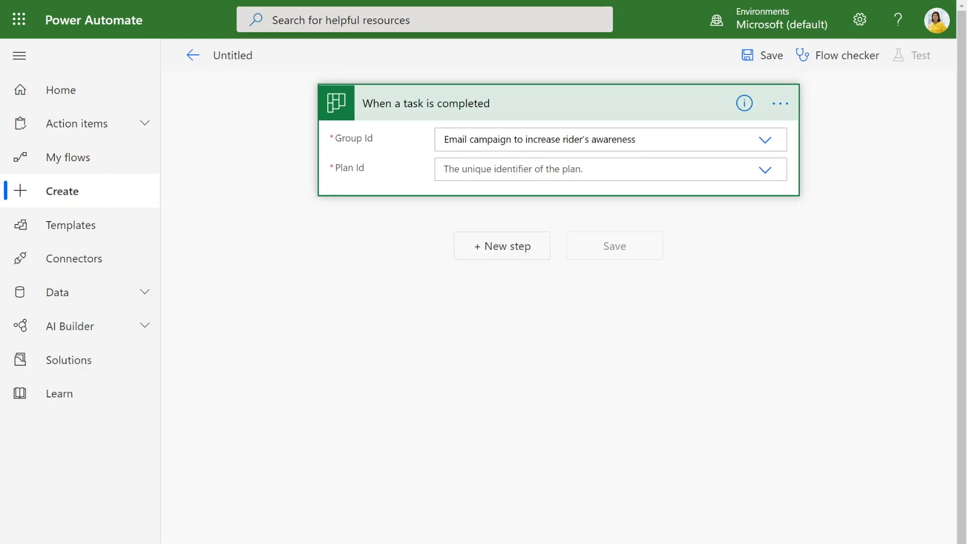
click(496, 217)
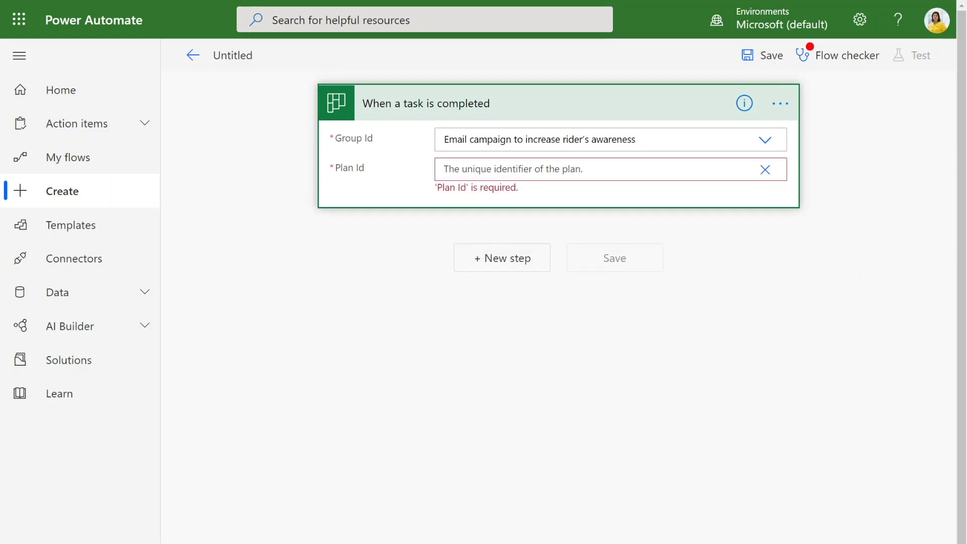
click(763, 172)
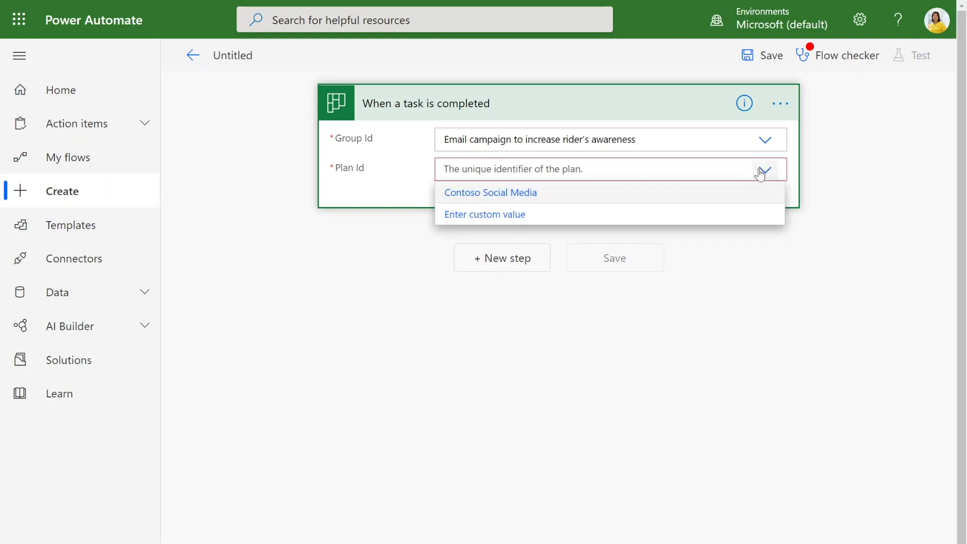
click(715, 200)
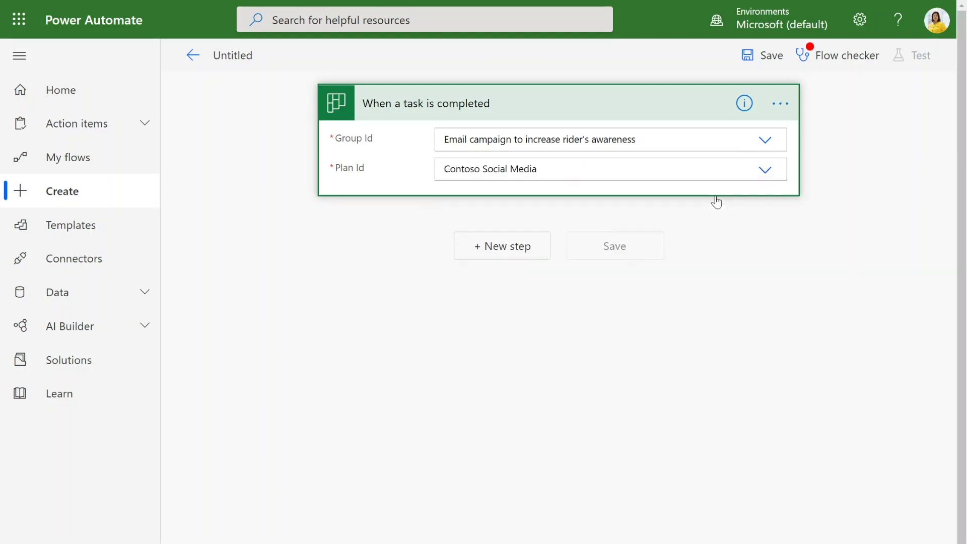
click(514, 247)
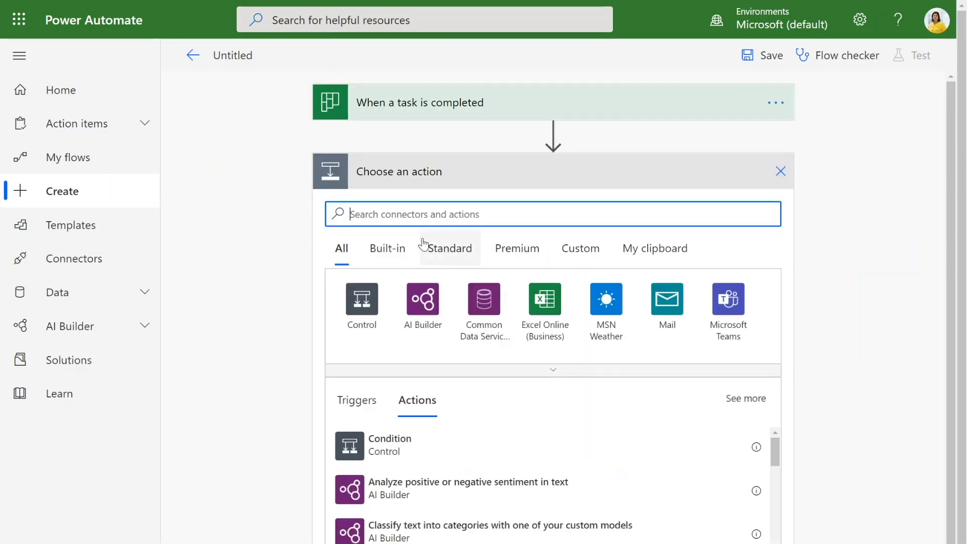
- Add a Planner 'Create a task' step for the Email campaign group's Contoso Social Media plan
text(Plann)
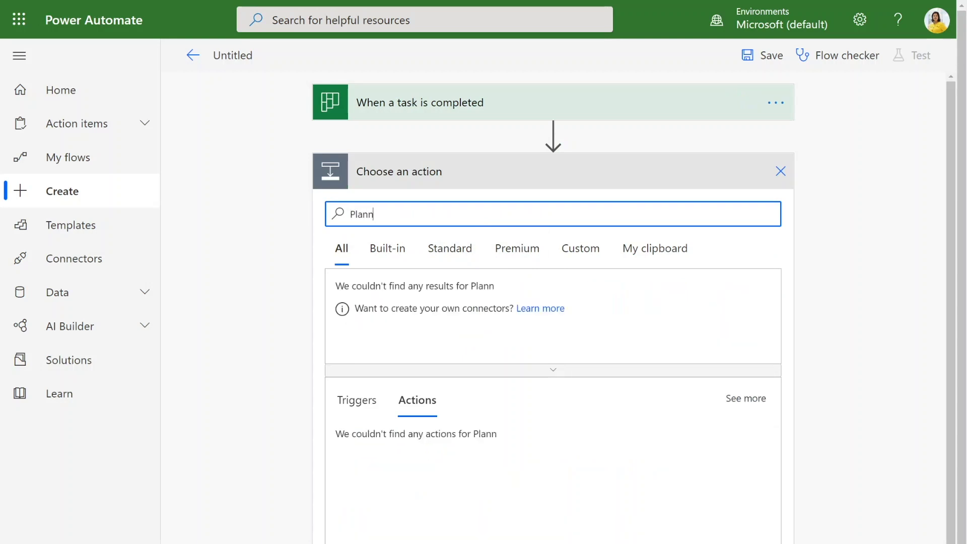
text(er)
click(363, 324)
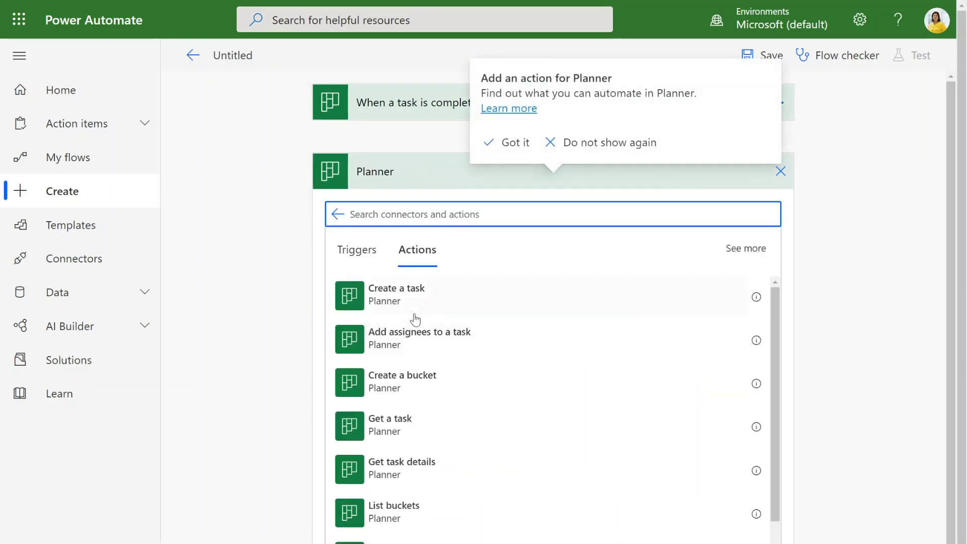
click(413, 298)
click(413, 297)
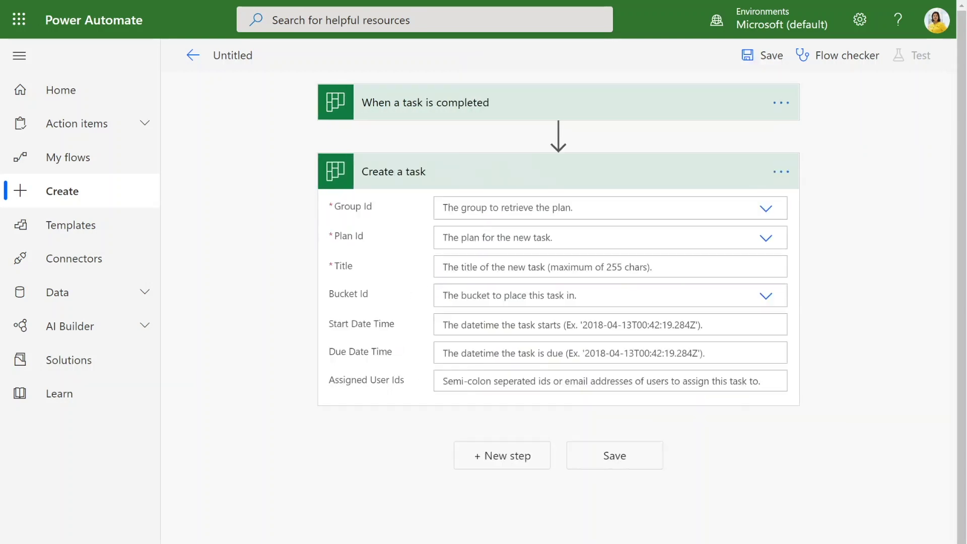
click(444, 207)
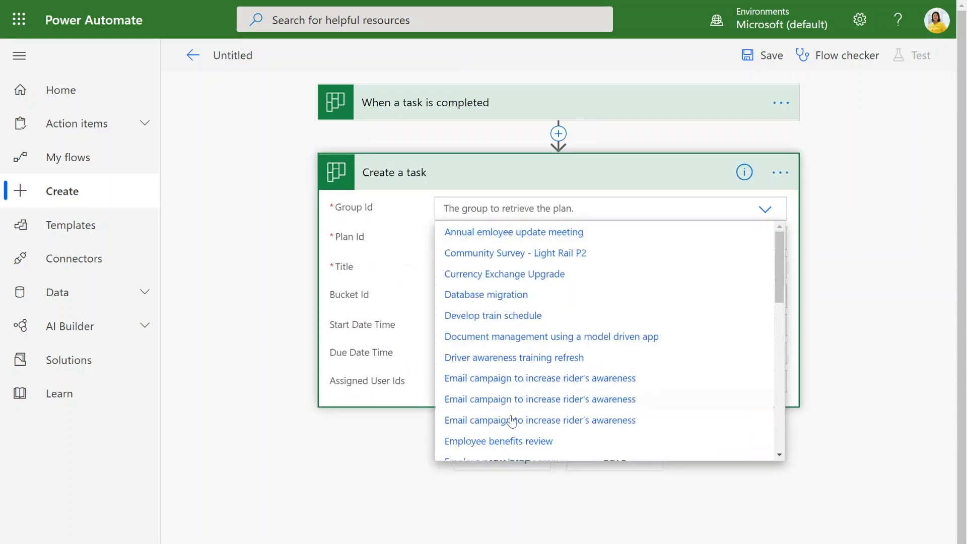
click(505, 421)
click(444, 238)
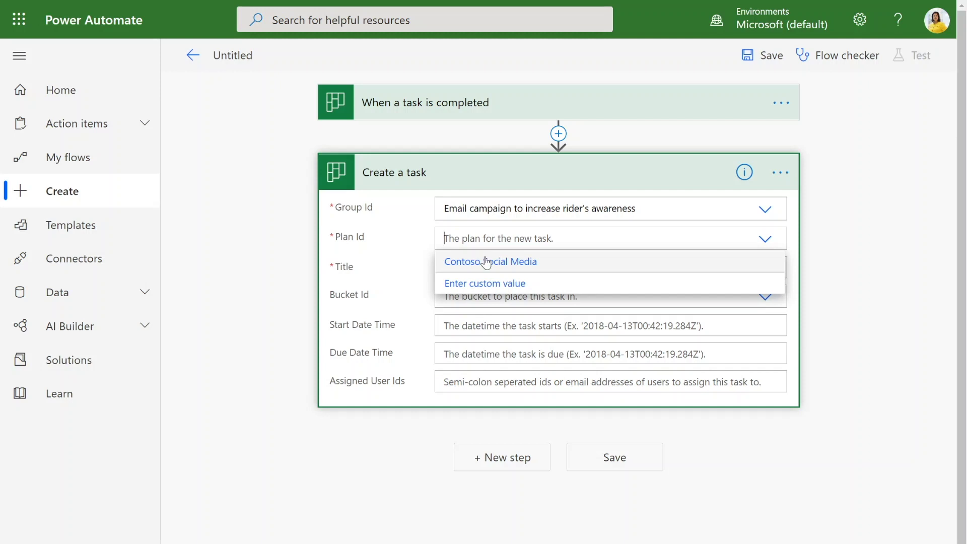
click(482, 261)
- Title the task lightbulb 'Get Insights from:' plus the completed task's Title, in Follow Ups bucket
click(444, 267)
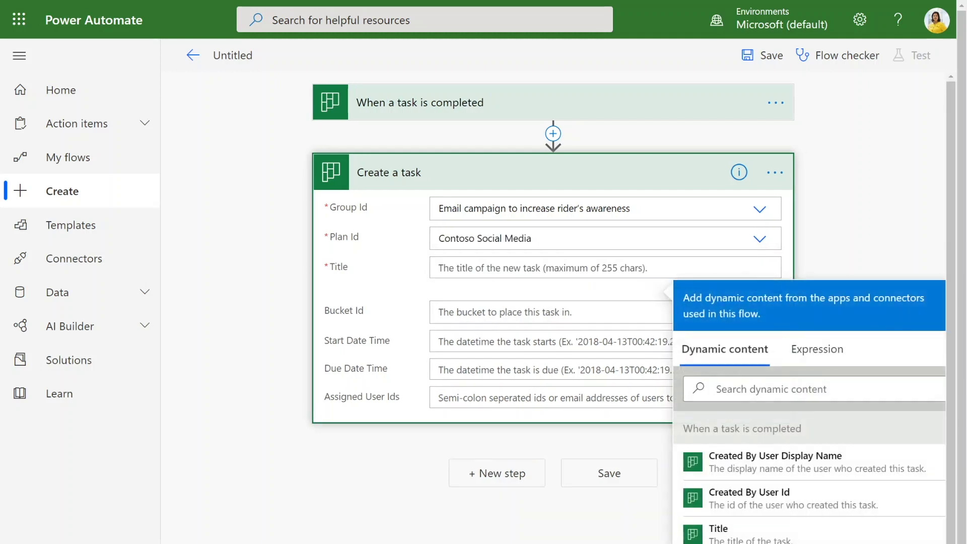
key(super+period)
key(Return)
key(Escape)
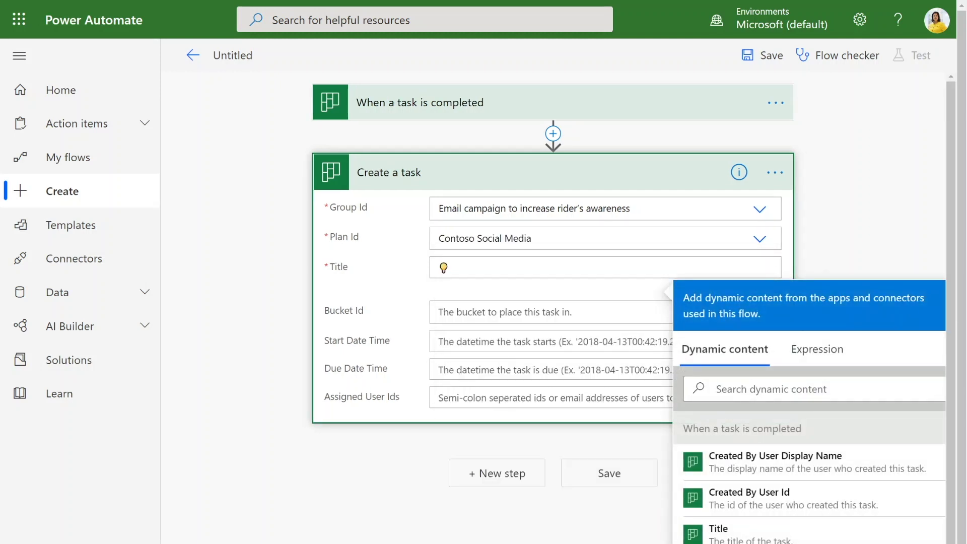
text(Get Insights from:)
scroll(776, 458, down, 1)
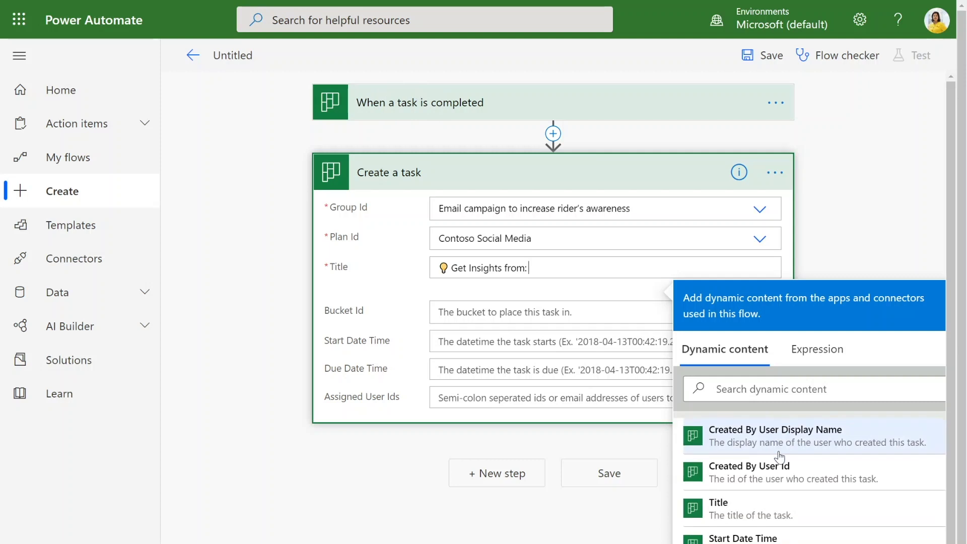
click(760, 509)
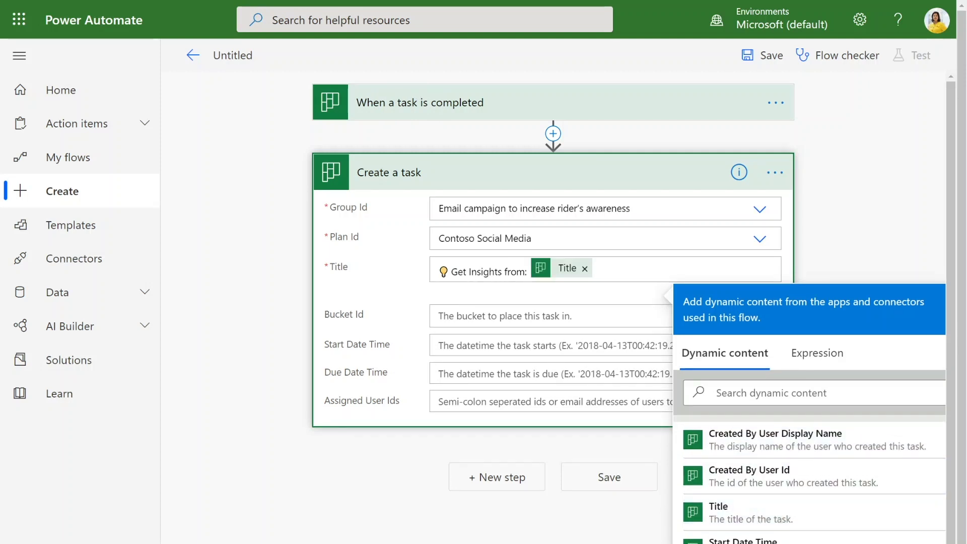
key(Escape)
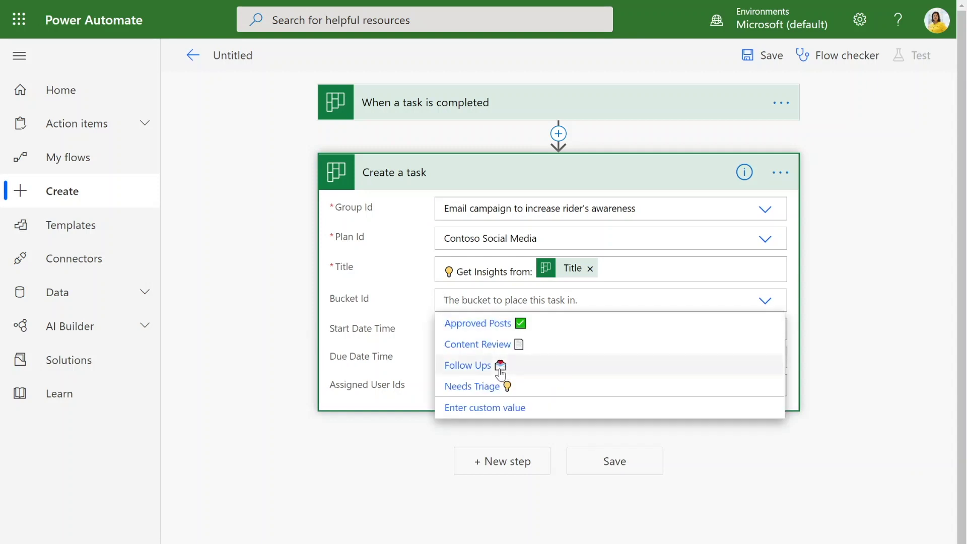
click(499, 371)
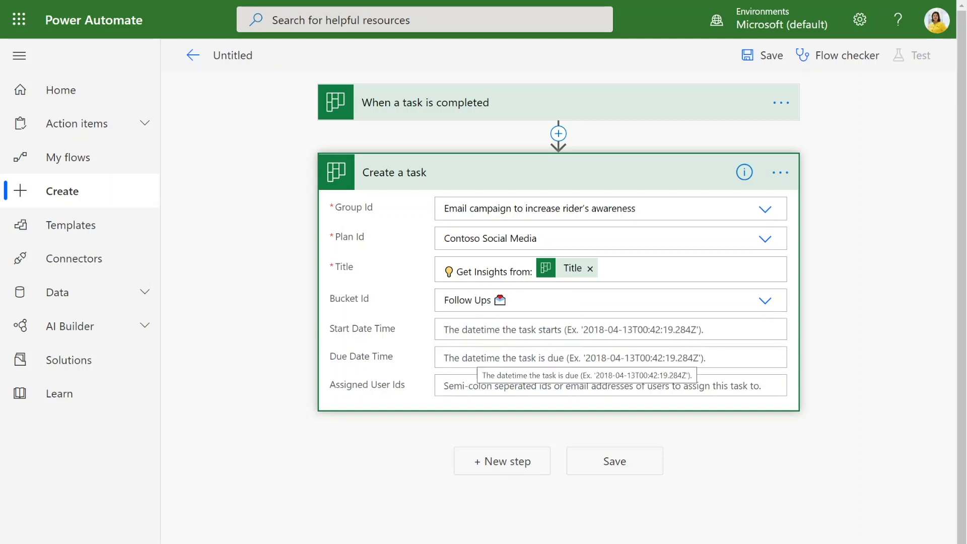
click(476, 358)
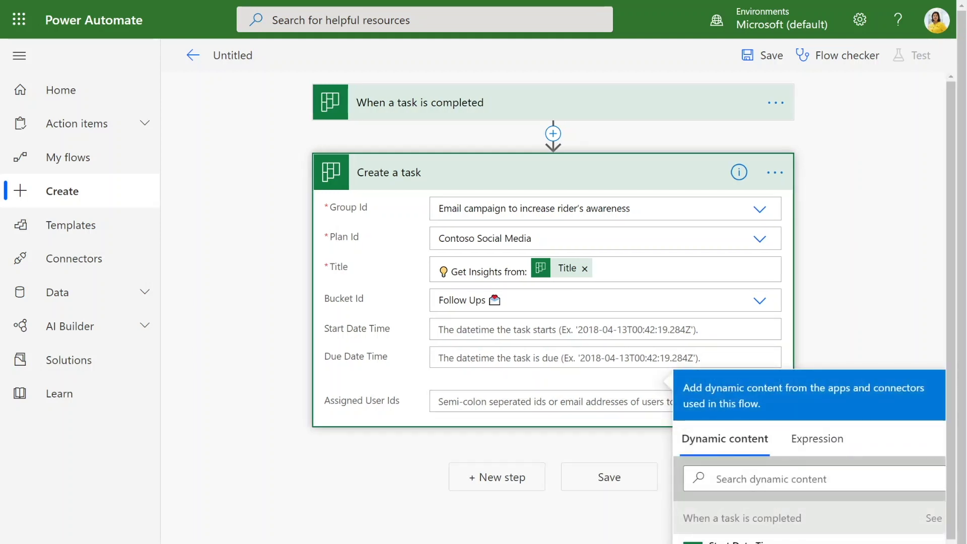
scroll(632, 307, down, 2)
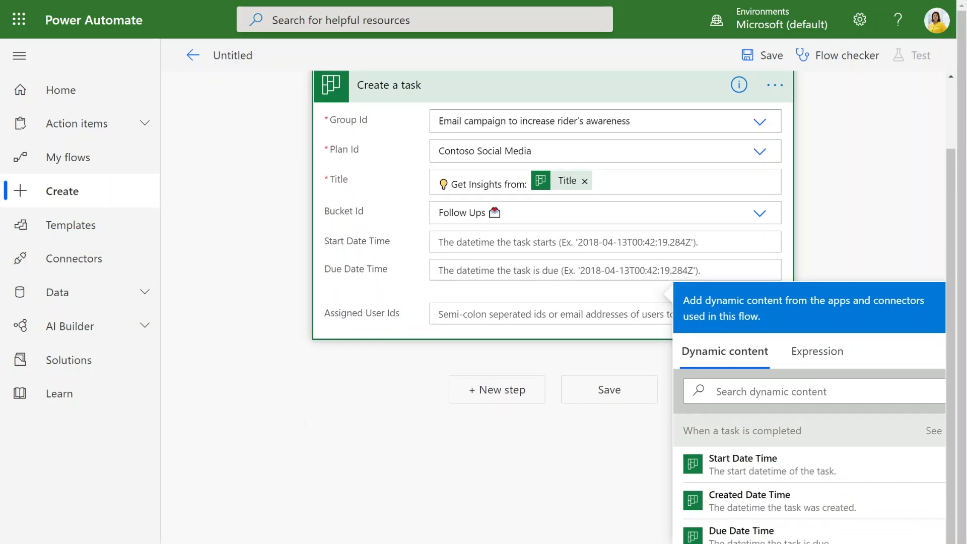
- Begin a Due Date Time expression using addDays( and the utcNow() function
scroll(621, 224, up, 2)
scroll(621, 224, down, 1)
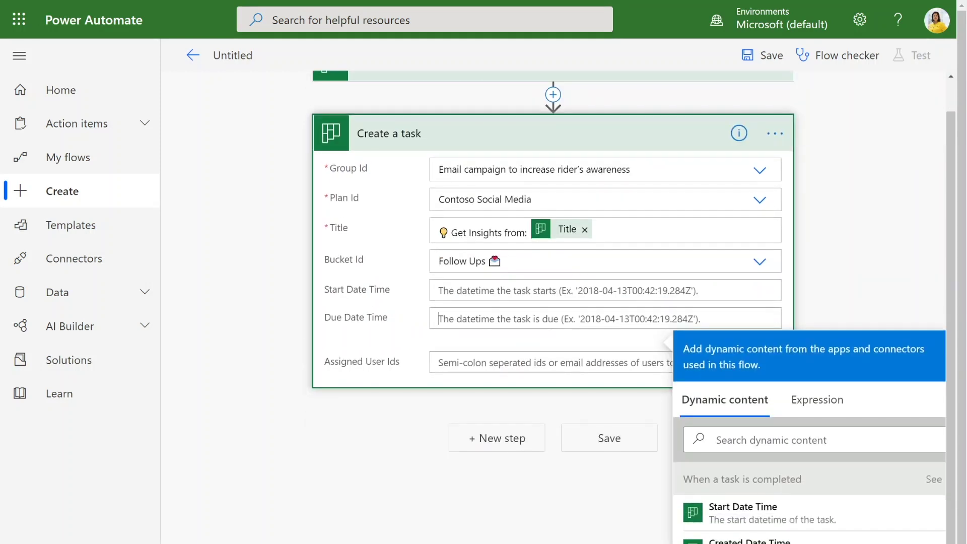
click(813, 398)
scroll(840, 431, down, 5)
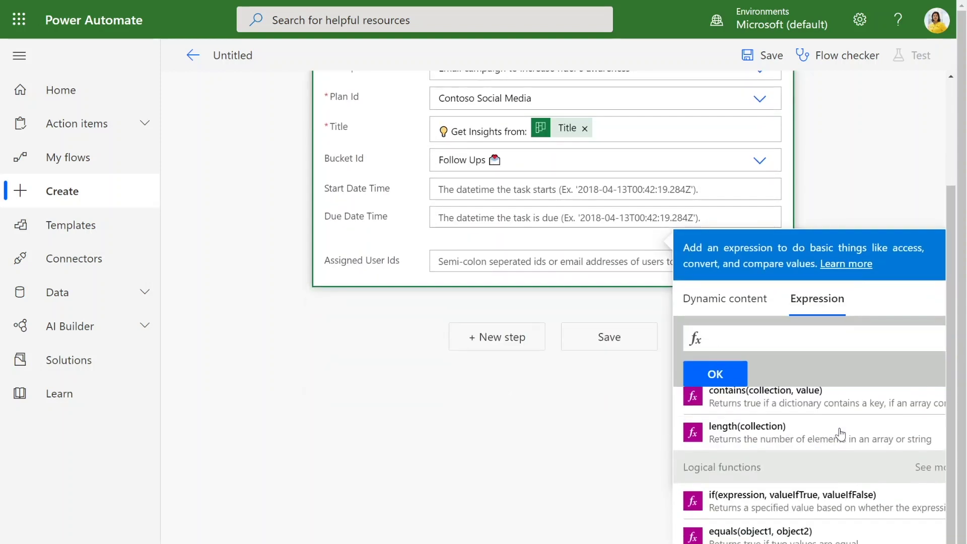
scroll(840, 432, down, 10)
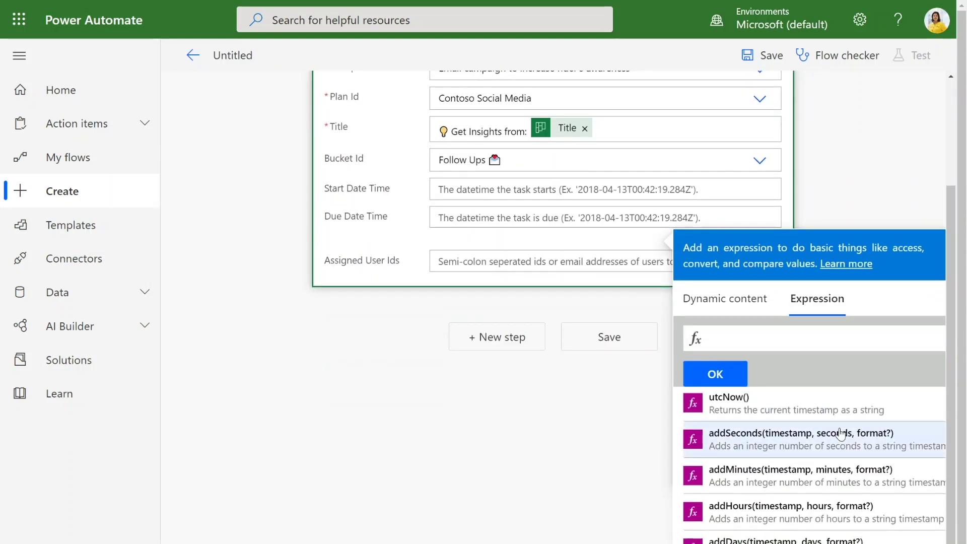
scroll(891, 261, down, 1)
scroll(745, 406, up, 2)
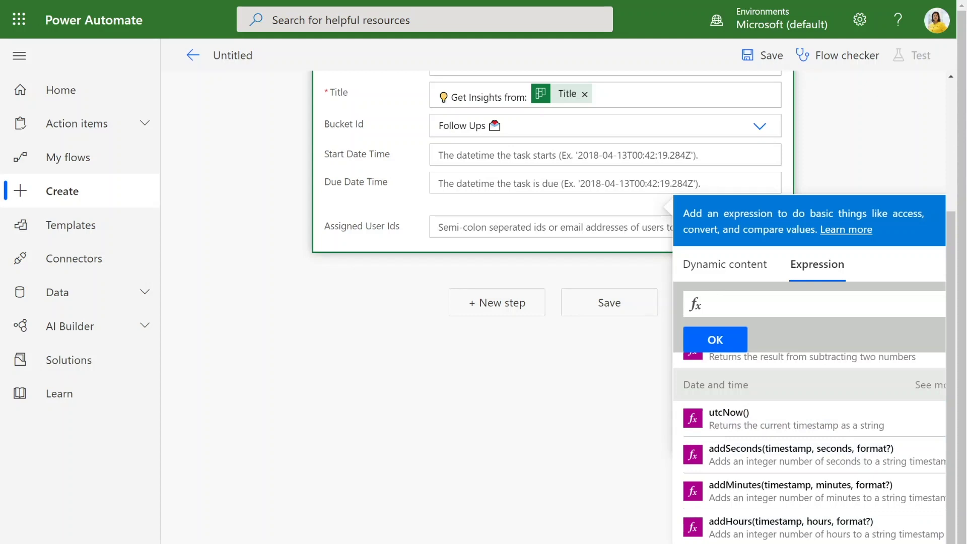
text(addDays()
click(743, 420)
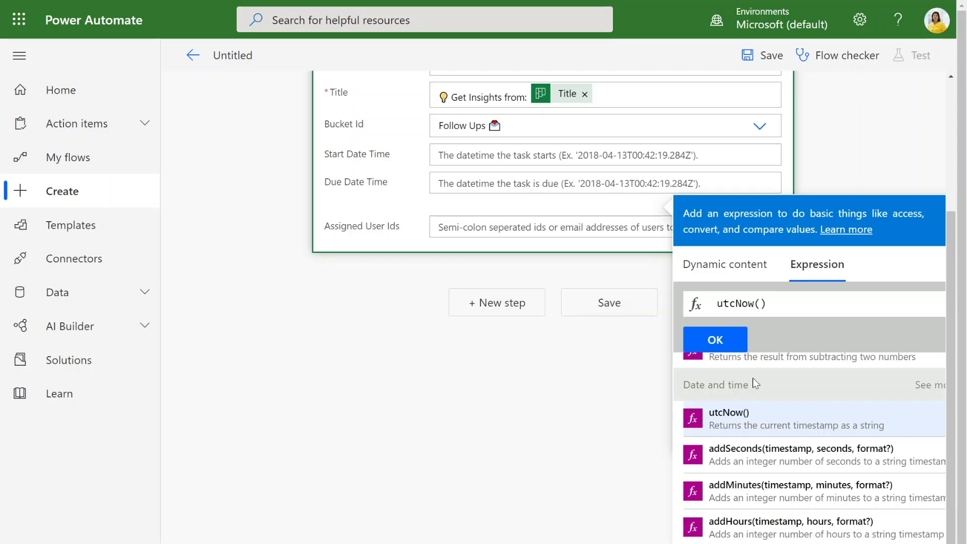
key(BackSpace)
key(ctrl+z)
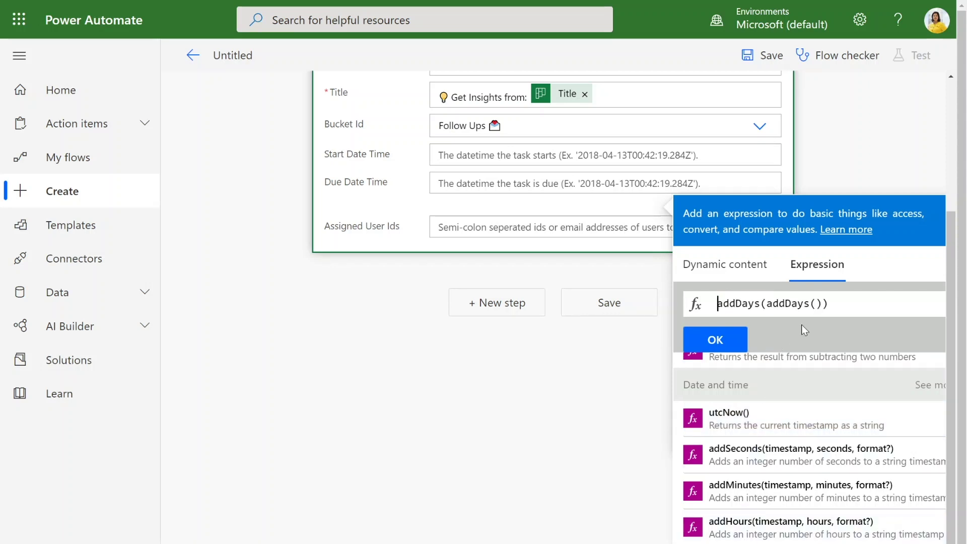
- Correct the expression to addDays(utcNow(), 7) and confirm it as the due date
key(ctrl+a)
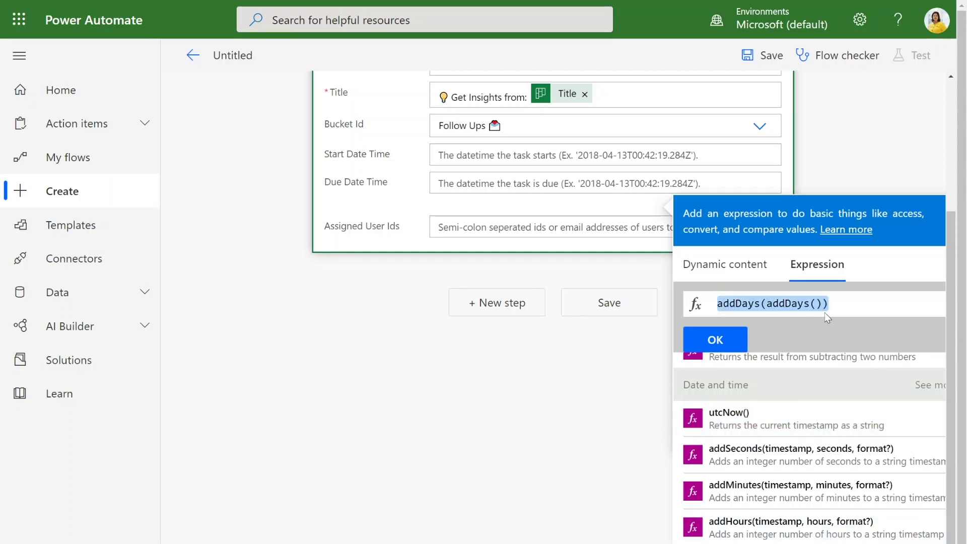
click(824, 310)
key(BackSpace)
key(BackSpace)
key(BackSpace)
key(BackSpace)
key(BackSpace)
key(BackSpace)
key(BackSpace)
key(BackSpace)
key(BackSpace)
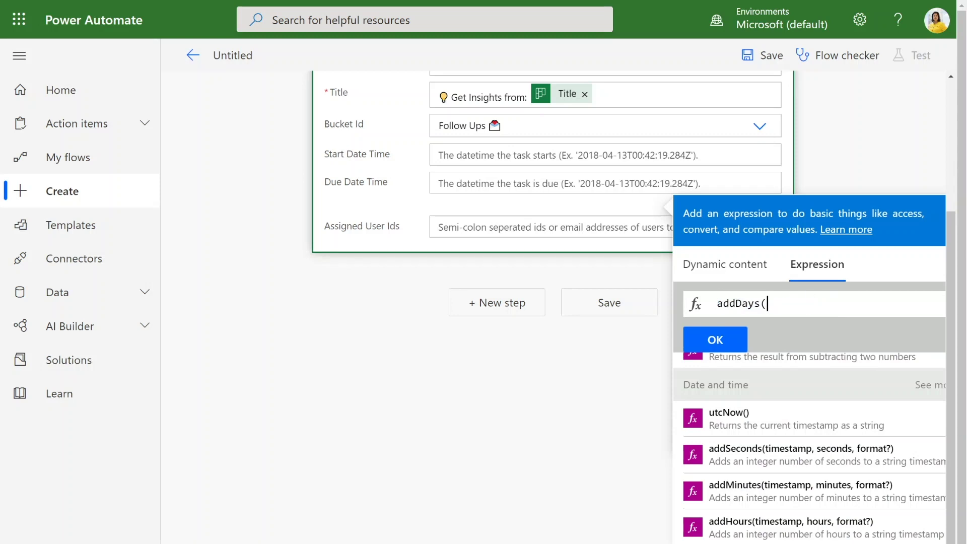
key(Delete)
text(utc)
key(Tab)
text(, )
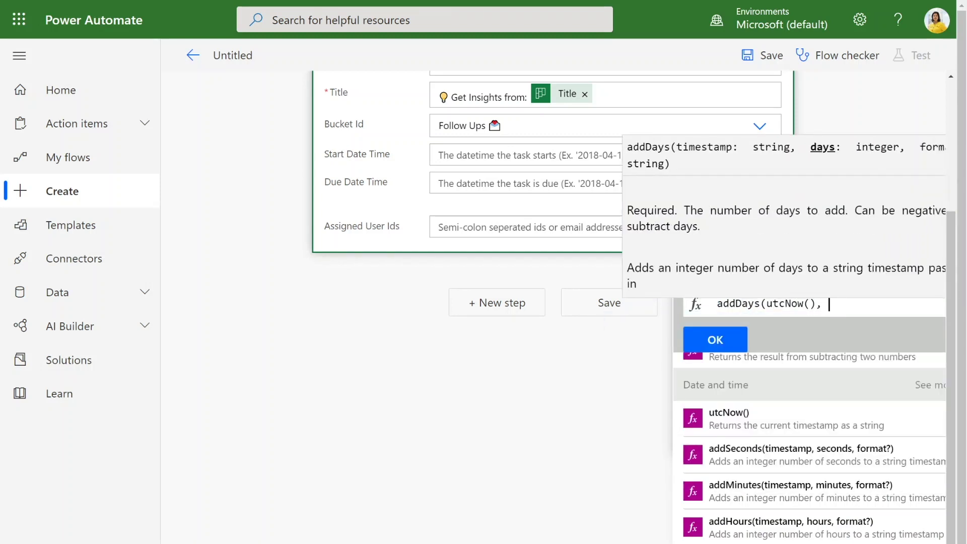
text(7))
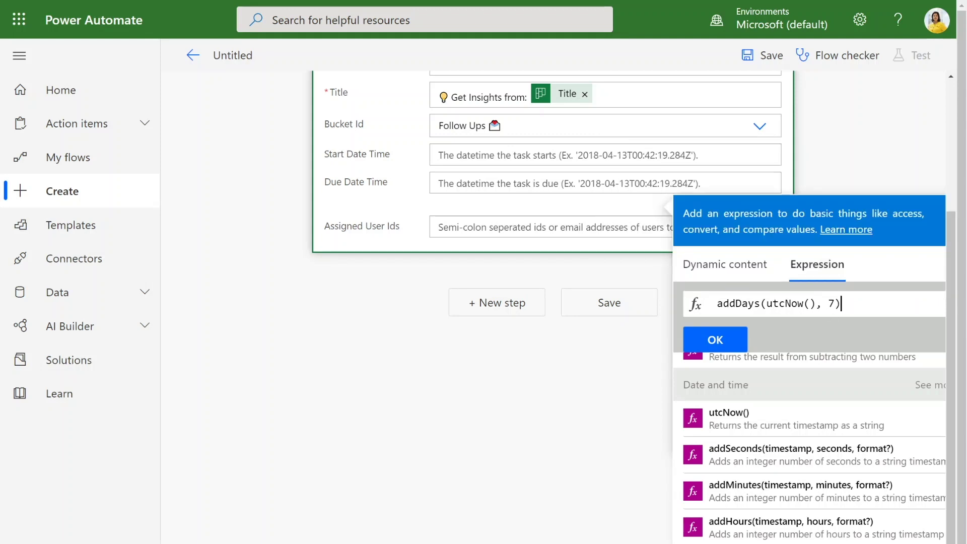
click(726, 341)
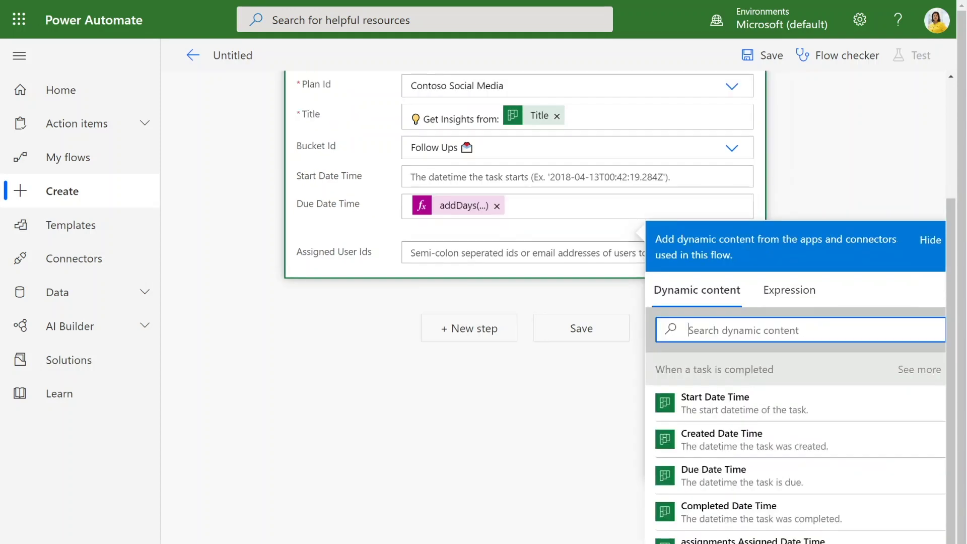
click(579, 156)
- Enter the teammate's e-mail address in Assigned User Ids and save the flow
click(579, 253)
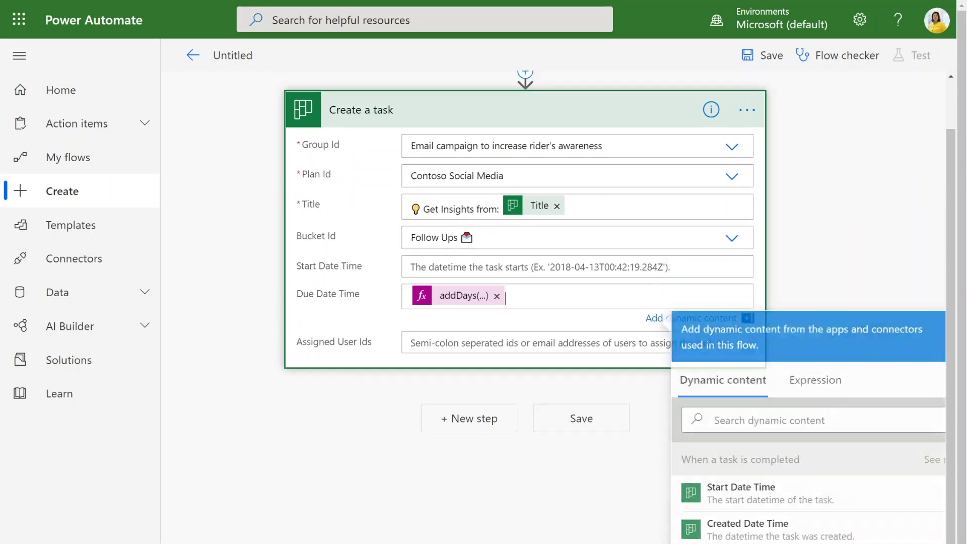
click(534, 342)
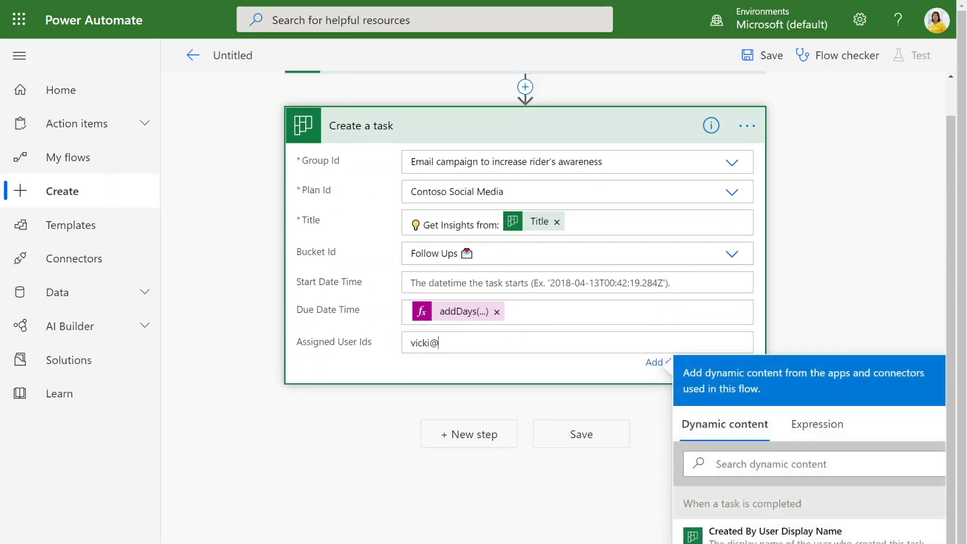
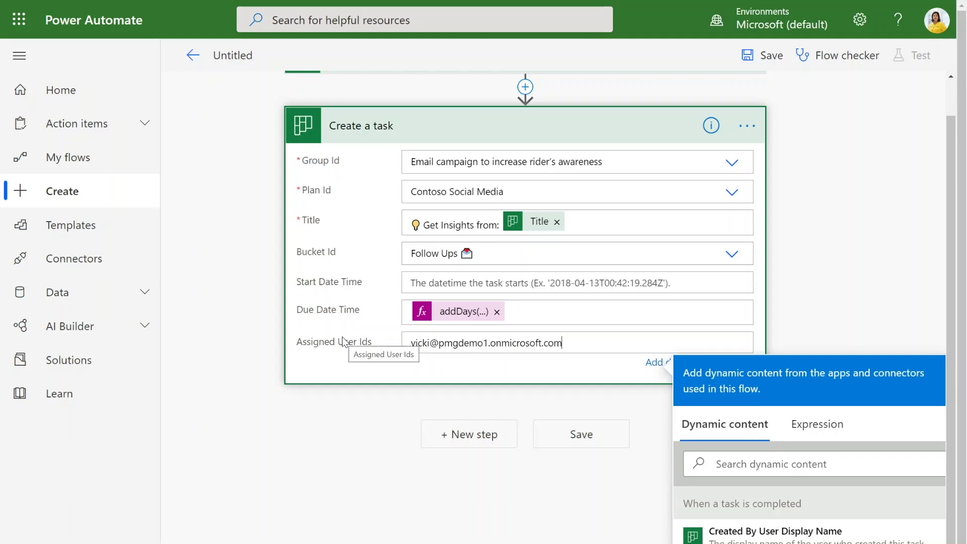
click(583, 437)
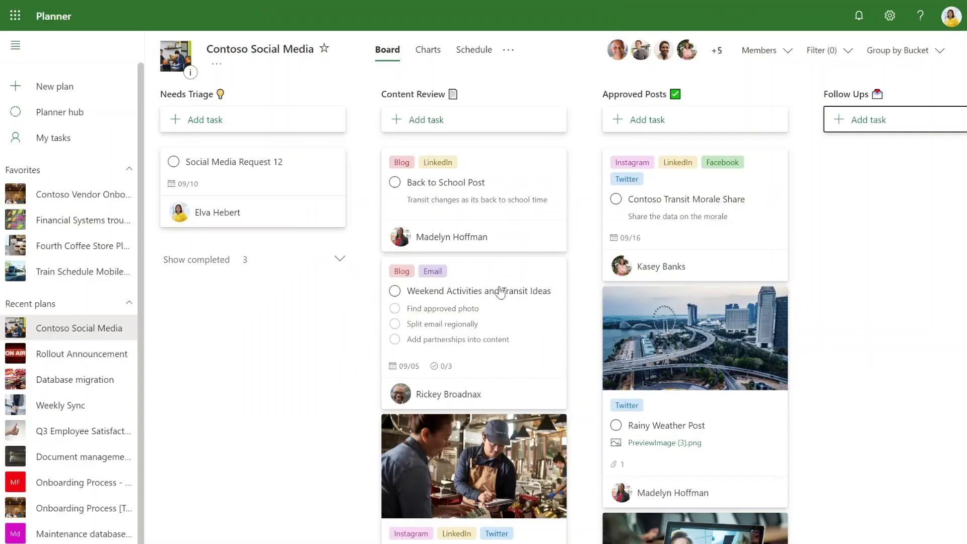
scroll(637, 328, down, 3)
- Tick the Contoso Transit Morale Share card's checkbox in Approved Posts to complete it
scroll(615, 406, up, 3)
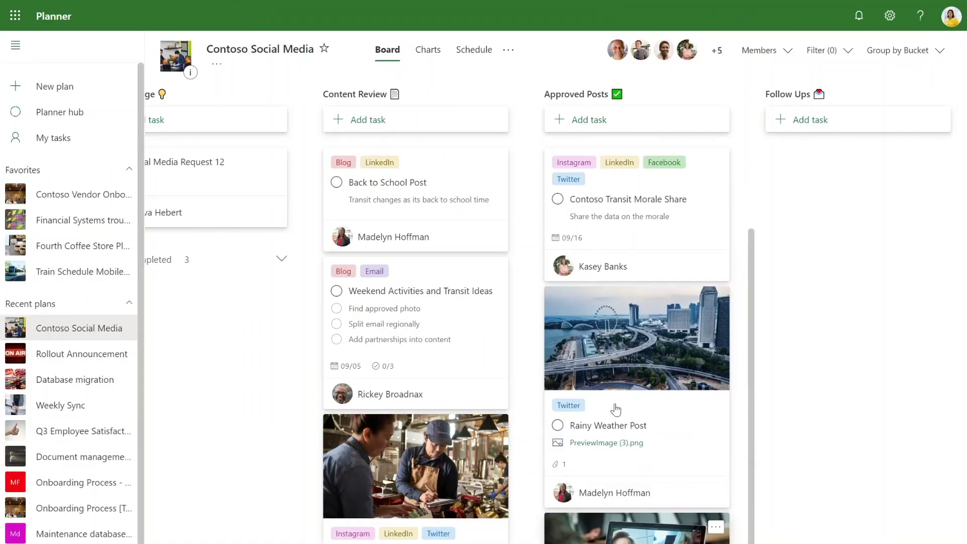
click(558, 199)
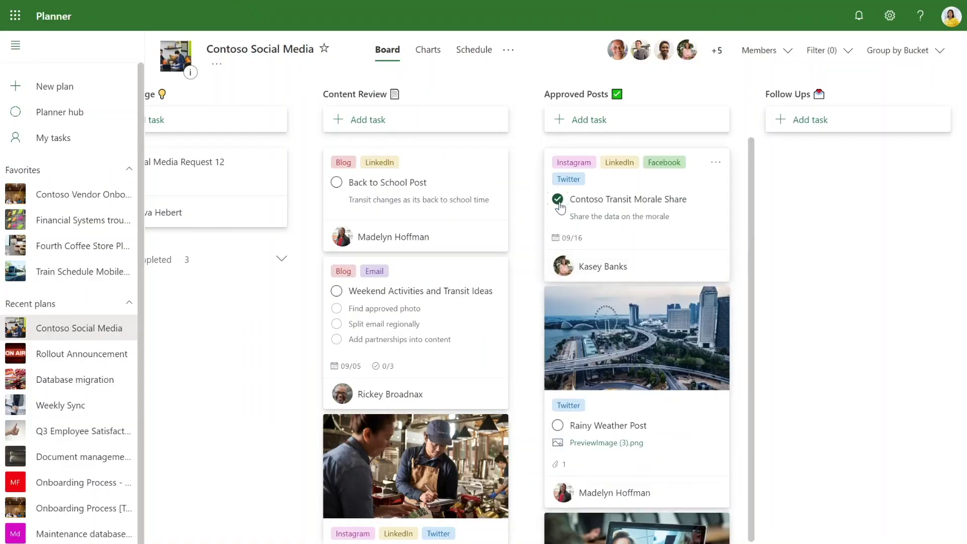